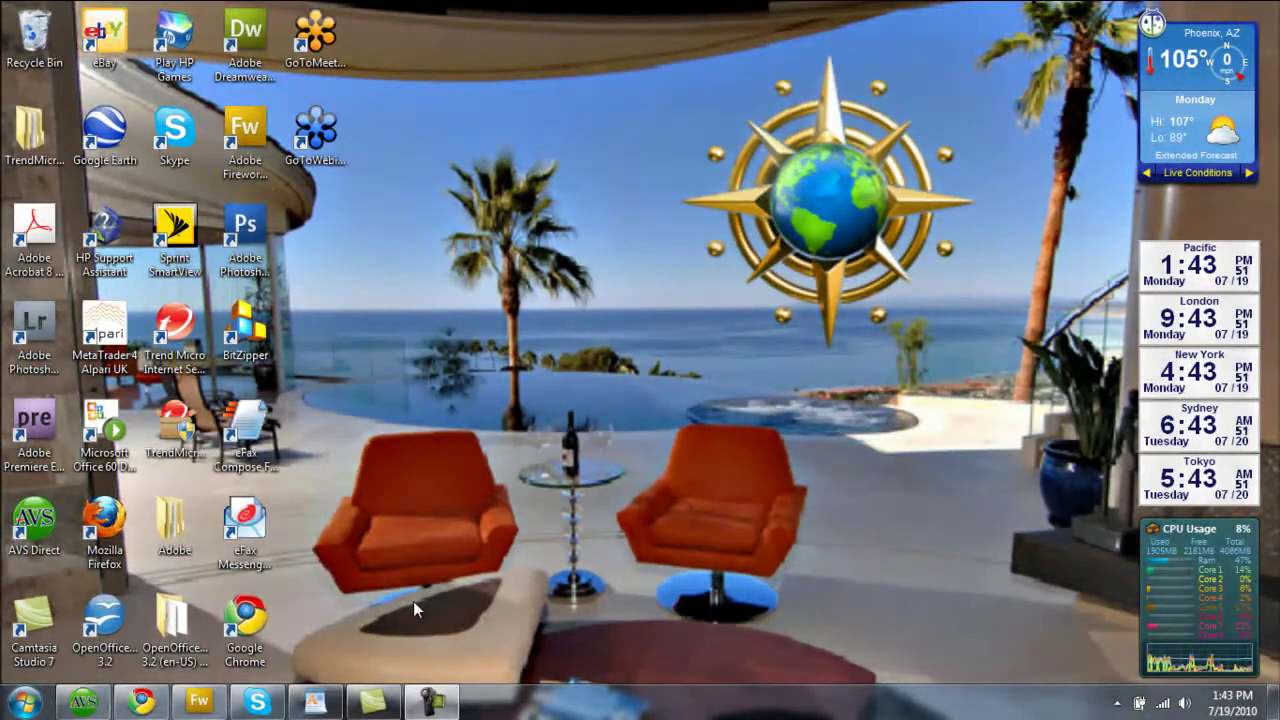
- Bring Chrome forward and scroll the Oceanside Forex page to its 2009 and 2010 monthly net return charts
{"action": "left_click", "coordinate": [141, 701]}
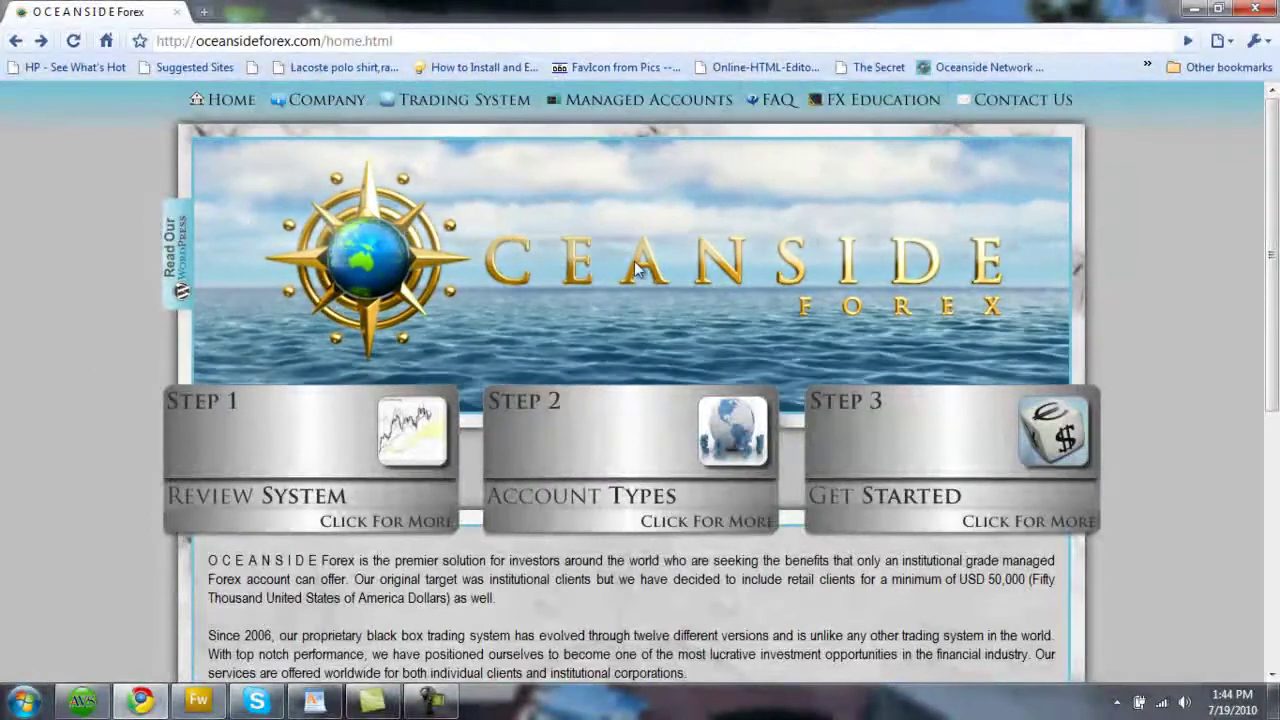
{"action": "left_click_drag", "start_coordinate": [1274, 148], "coordinate": [1275, 490]}
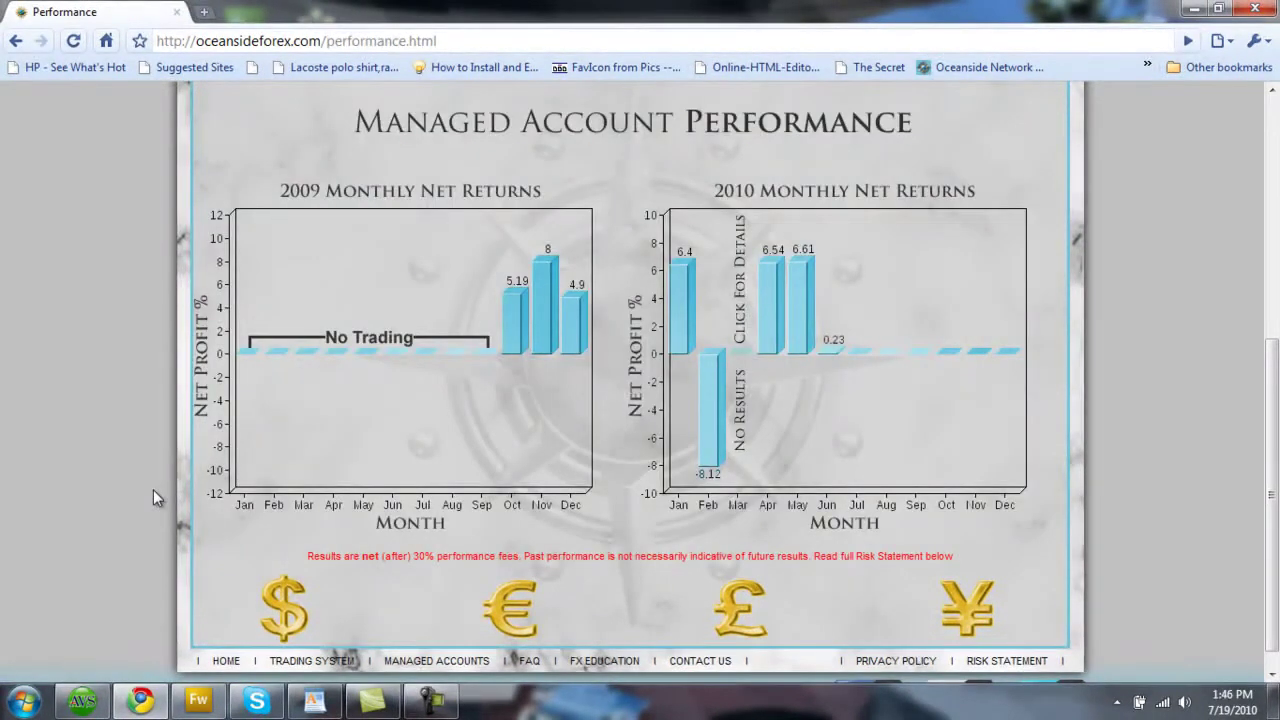
- Load the wsd4setup.exe download address from the notes in a new tab and keep the downloaded installer
{"action": "left_click", "coordinate": [205, 13]}
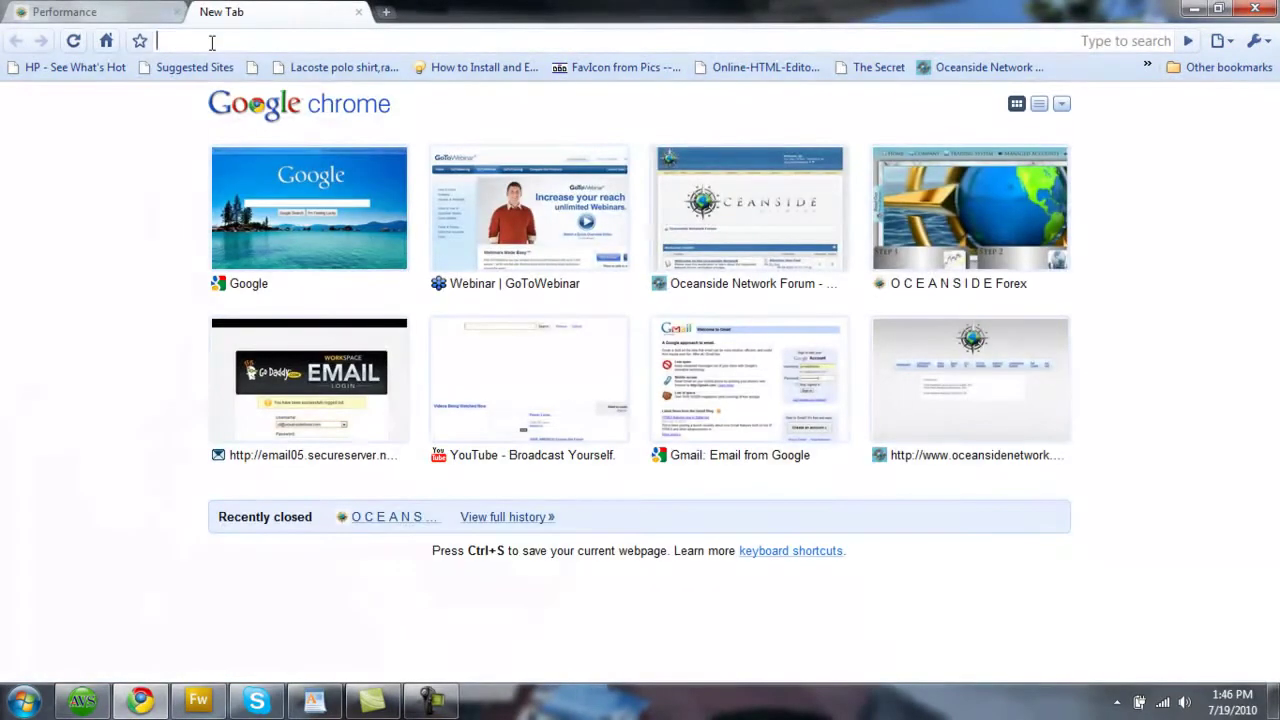
{"action": "type", "text": "www.metaquotes.net/files/wsd/wsd4setup.exe"}
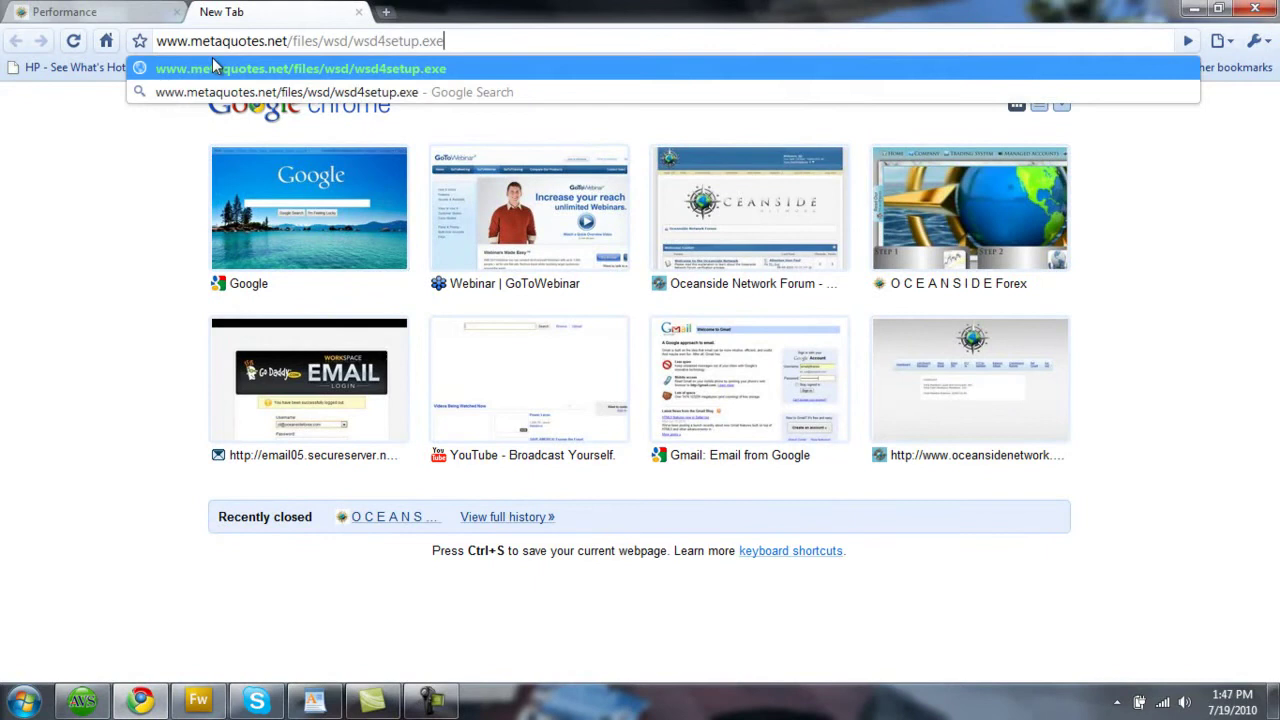
{"action": "left_click", "coordinate": [314, 700]}
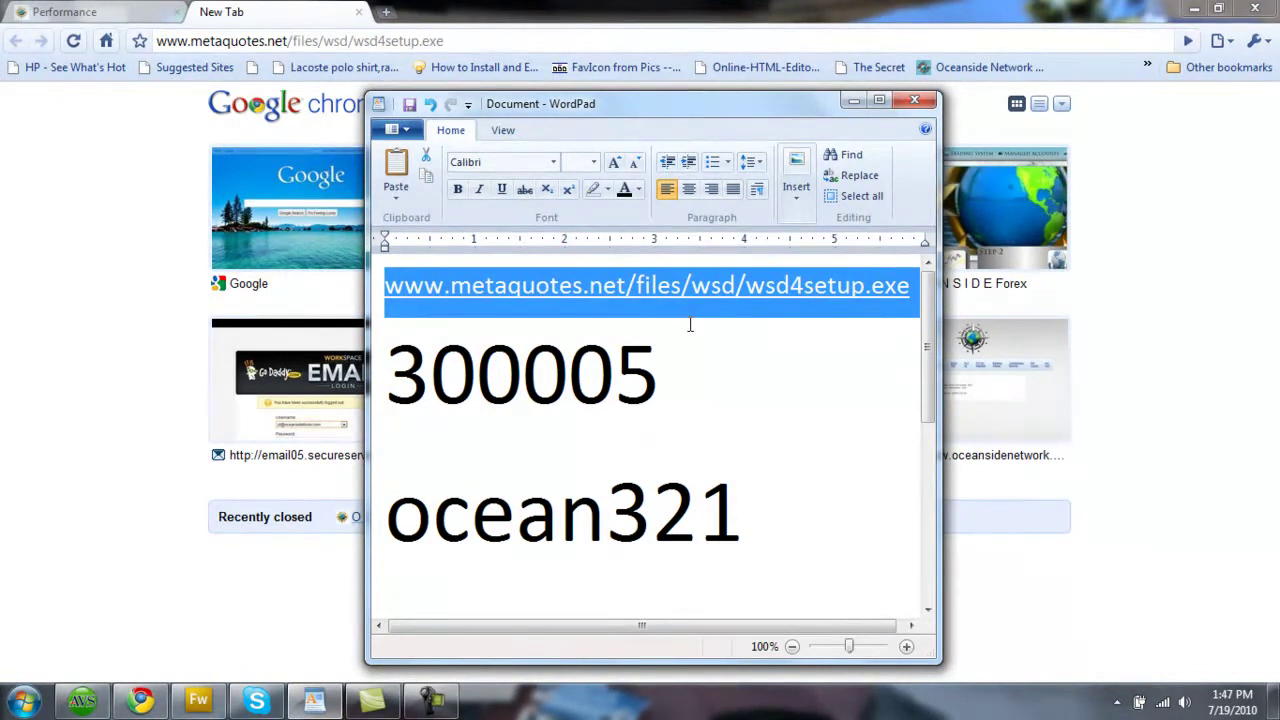
{"action": "key", "text": "alt+Tab"}
{"action": "key", "text": "Return"}
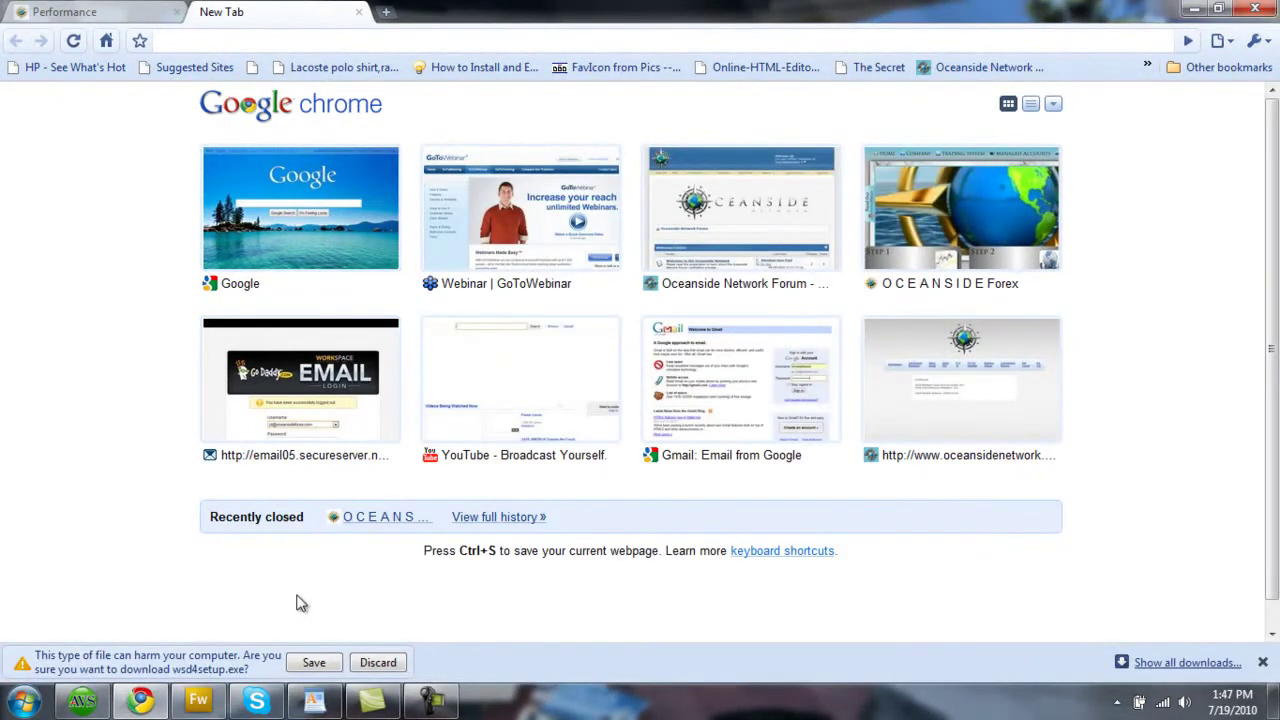
{"action": "left_click", "coordinate": [314, 663]}
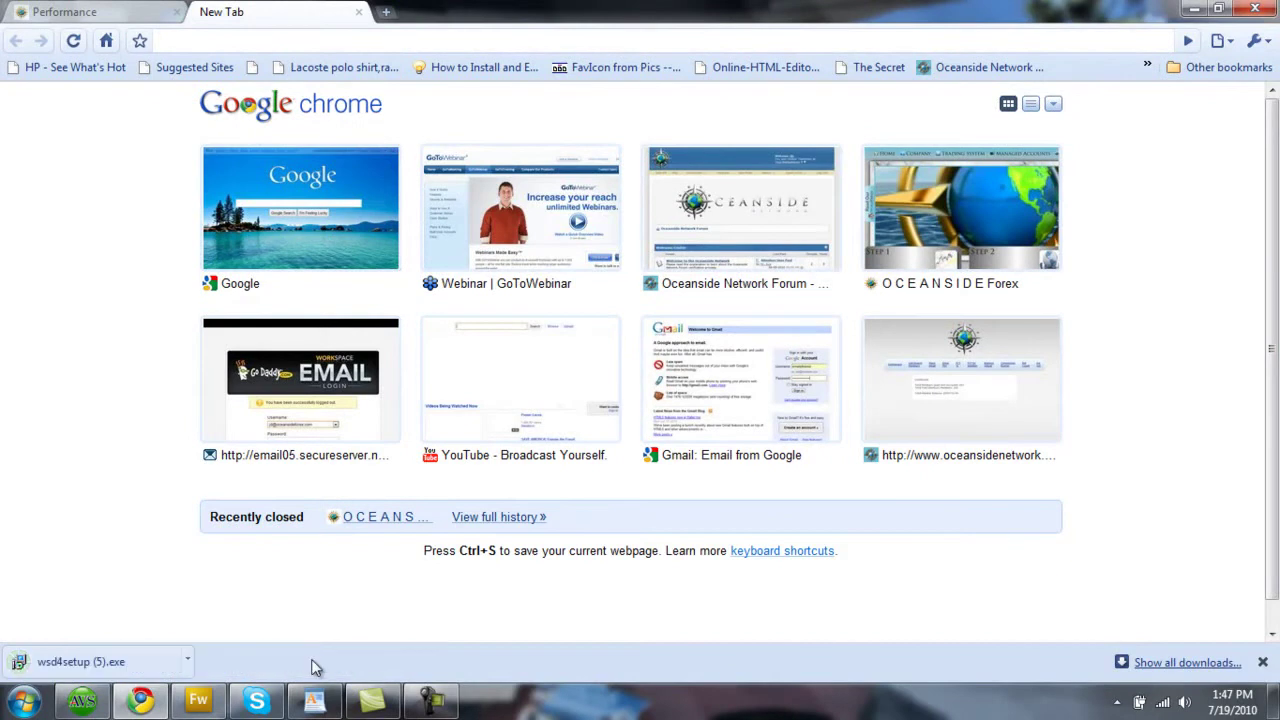
{"action": "left_click", "coordinate": [186, 662]}
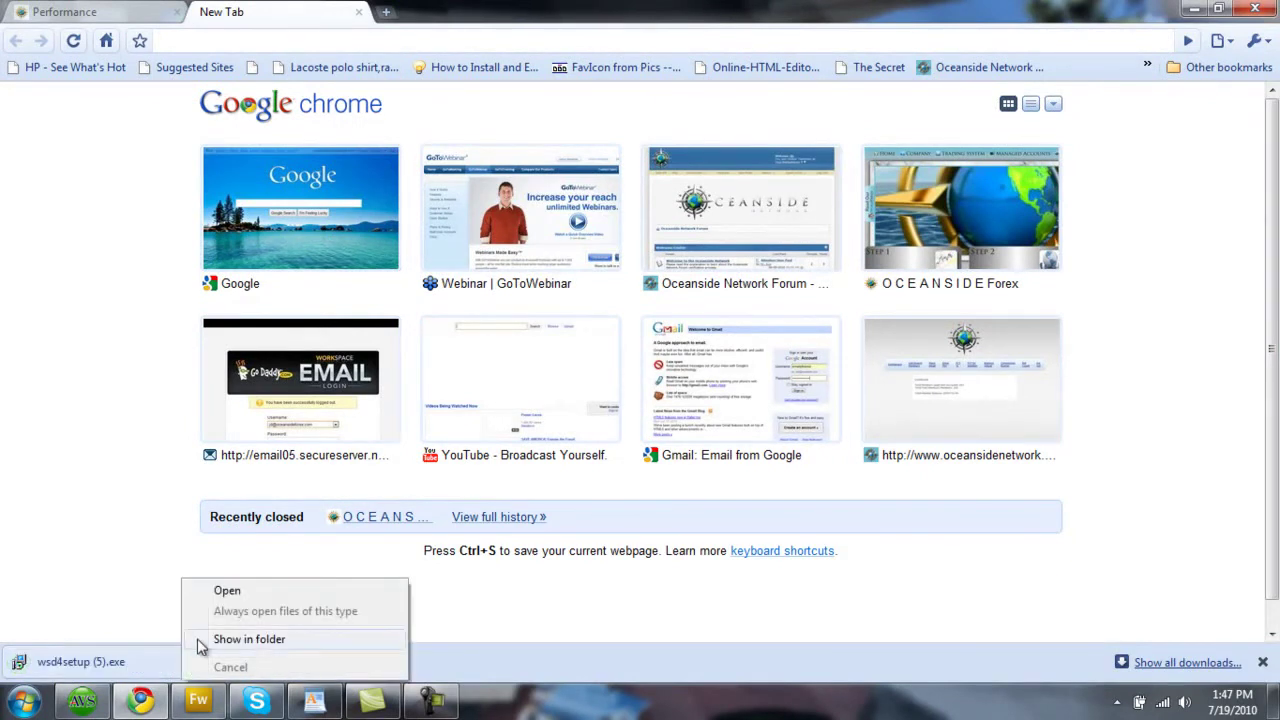
- Run wsd4setup in English, accept the licence, keep the default folder and program group, and finish installing
{"action": "left_click", "coordinate": [236, 590]}
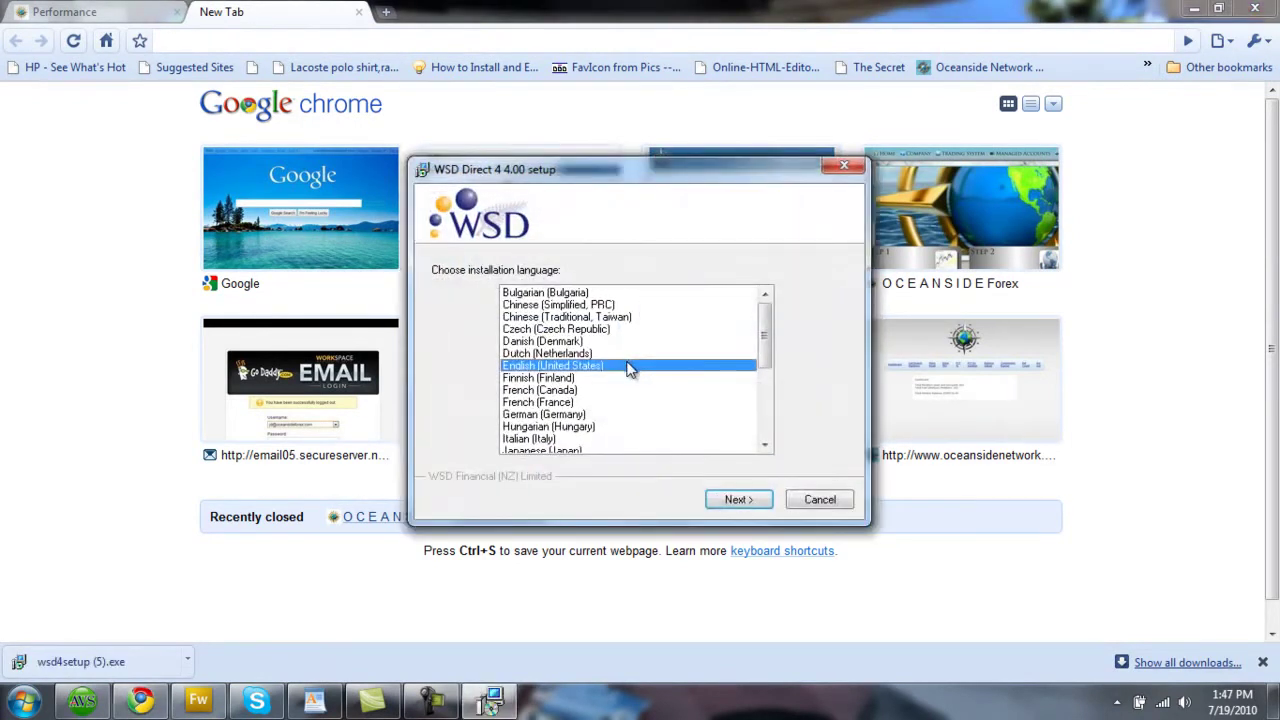
{"action": "left_click", "coordinate": [737, 499]}
{"action": "left_click", "coordinate": [737, 499]}
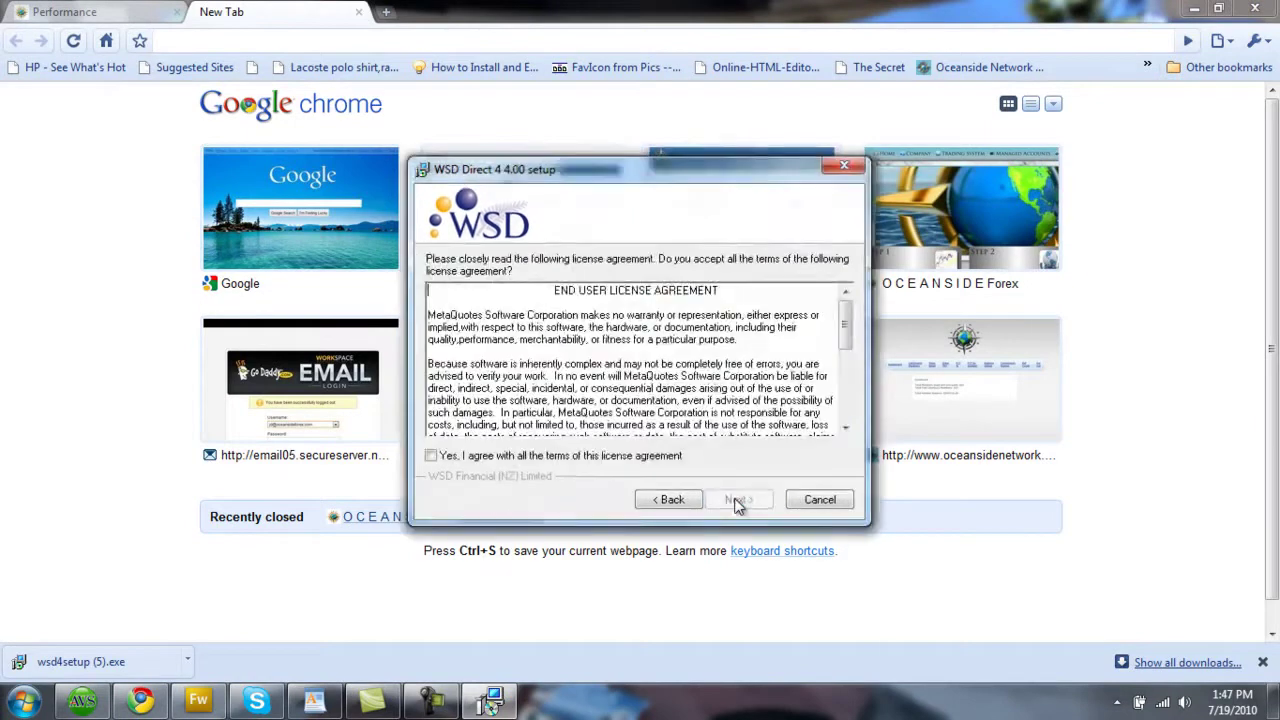
{"action": "left_click", "coordinate": [432, 456]}
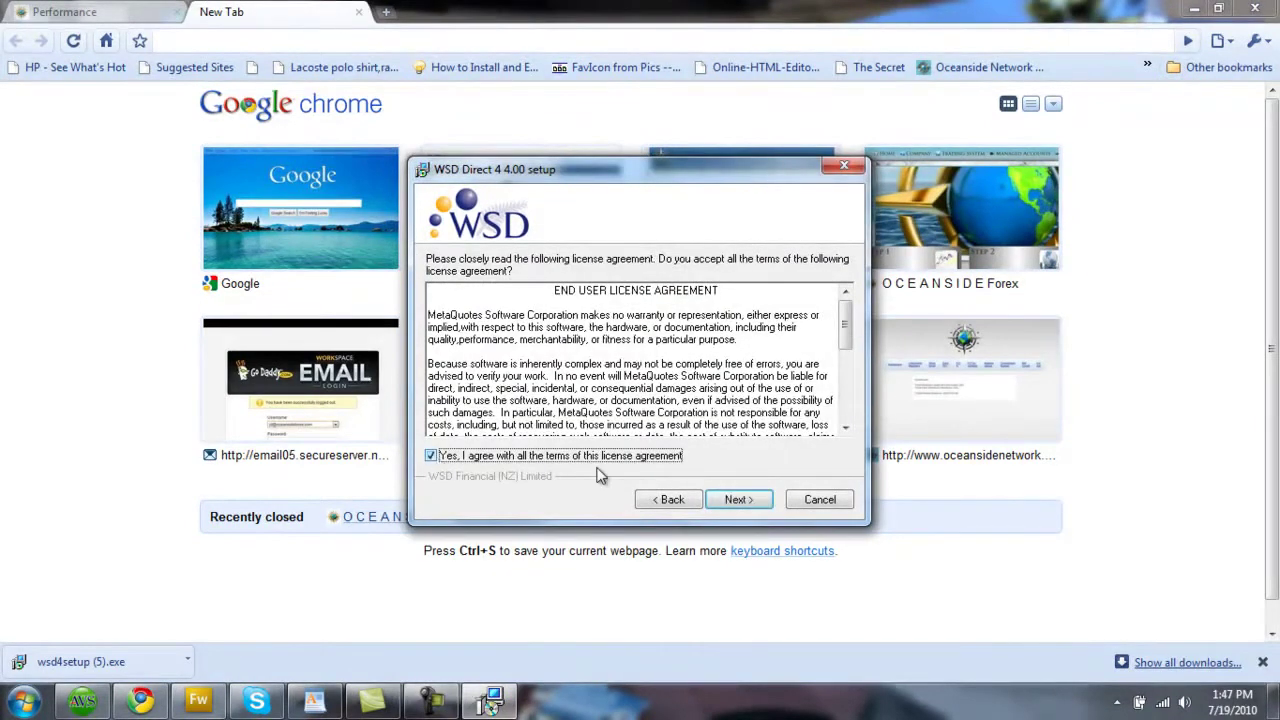
{"action": "left_click", "coordinate": [737, 499]}
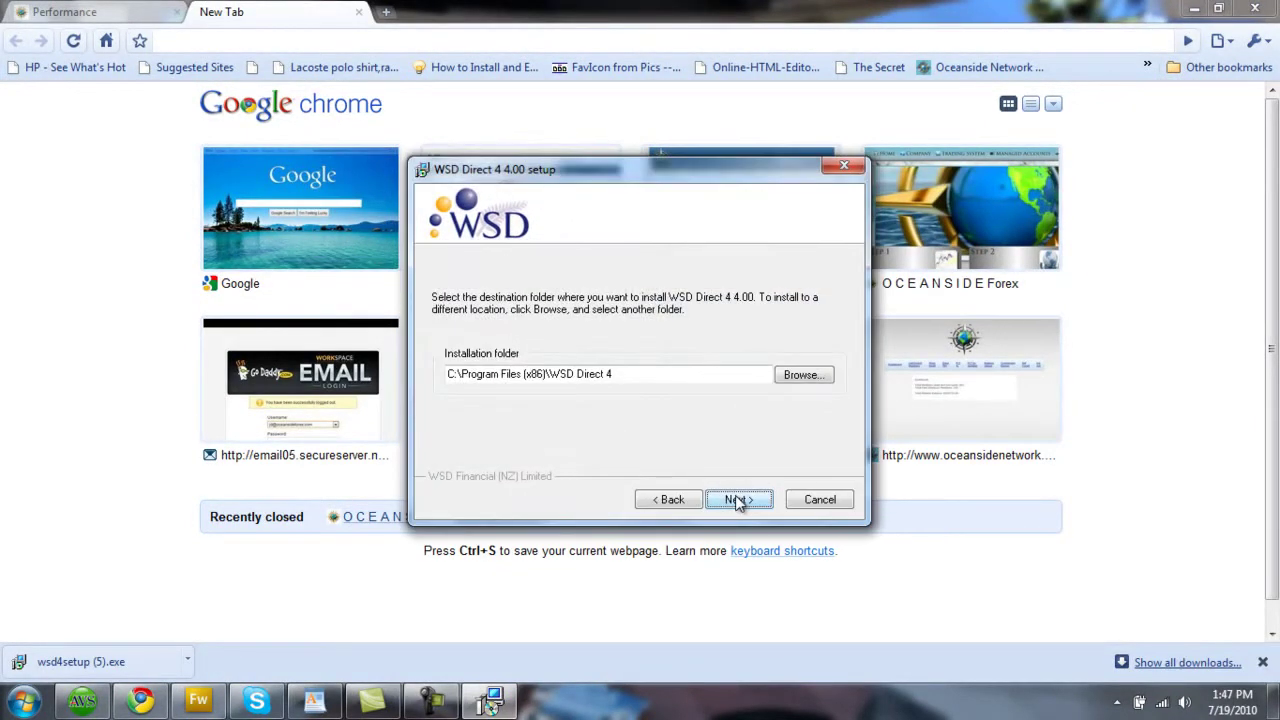
{"action": "left_click", "coordinate": [737, 499]}
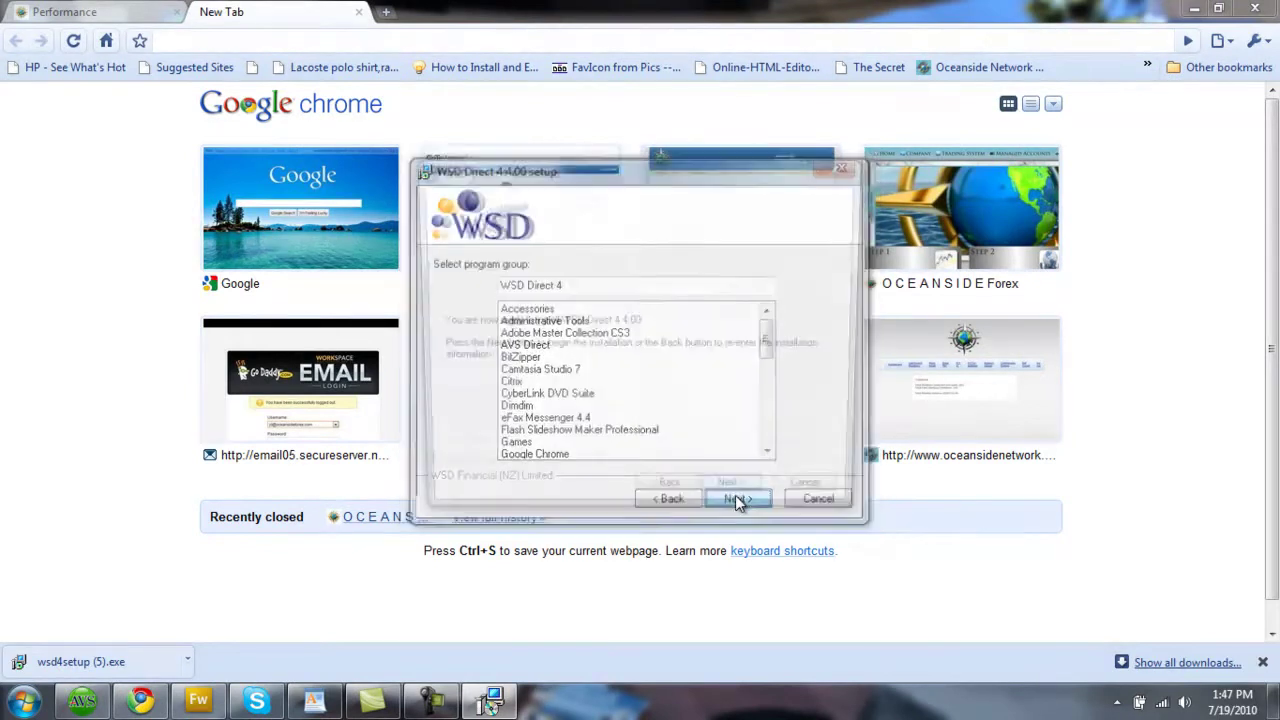
{"action": "left_click", "coordinate": [737, 499]}
{"action": "left_click", "coordinate": [737, 499]}
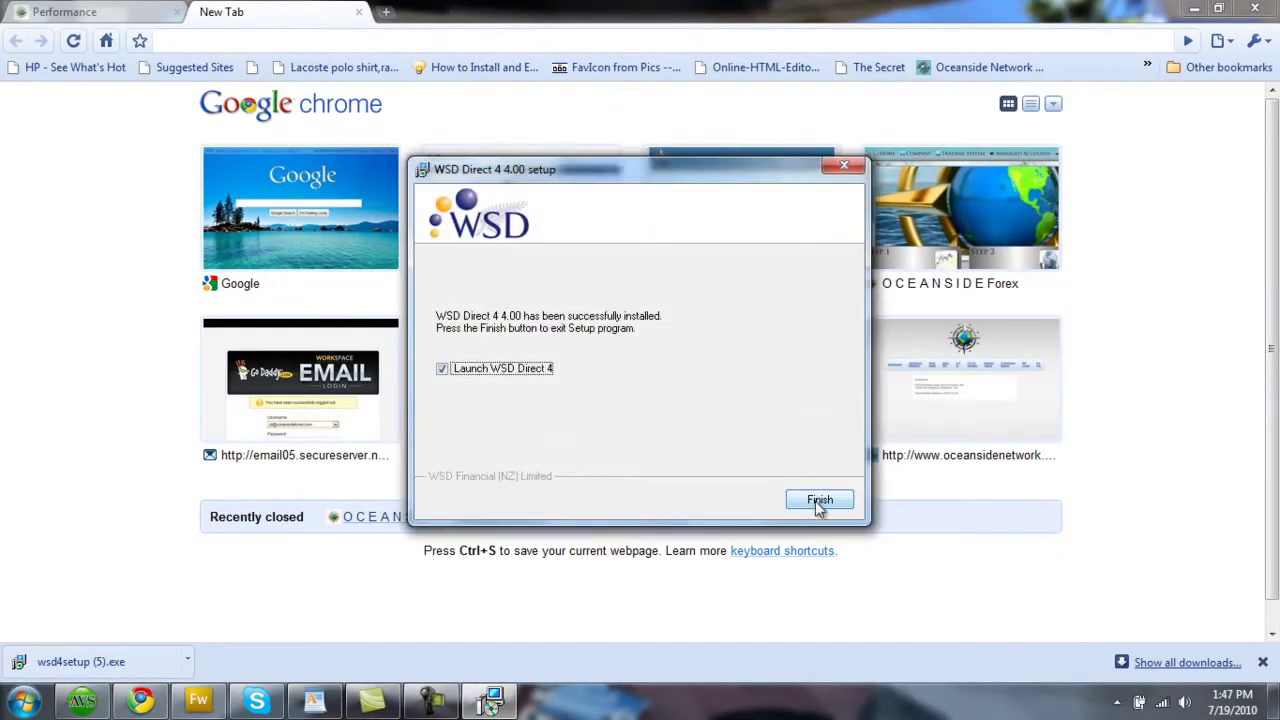
{"action": "left_click", "coordinate": [818, 500]}
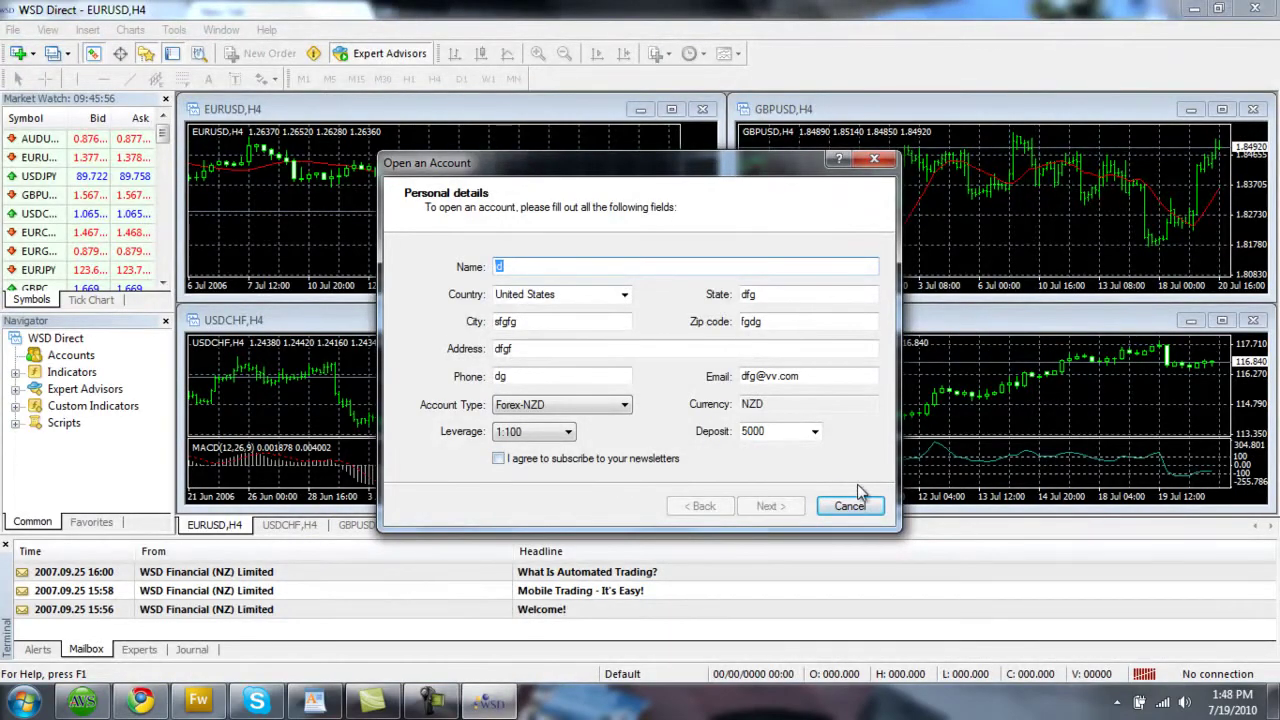
- Skip the Open an Account form and paste the account number from the notes into Login
{"action": "left_click", "coordinate": [852, 506]}
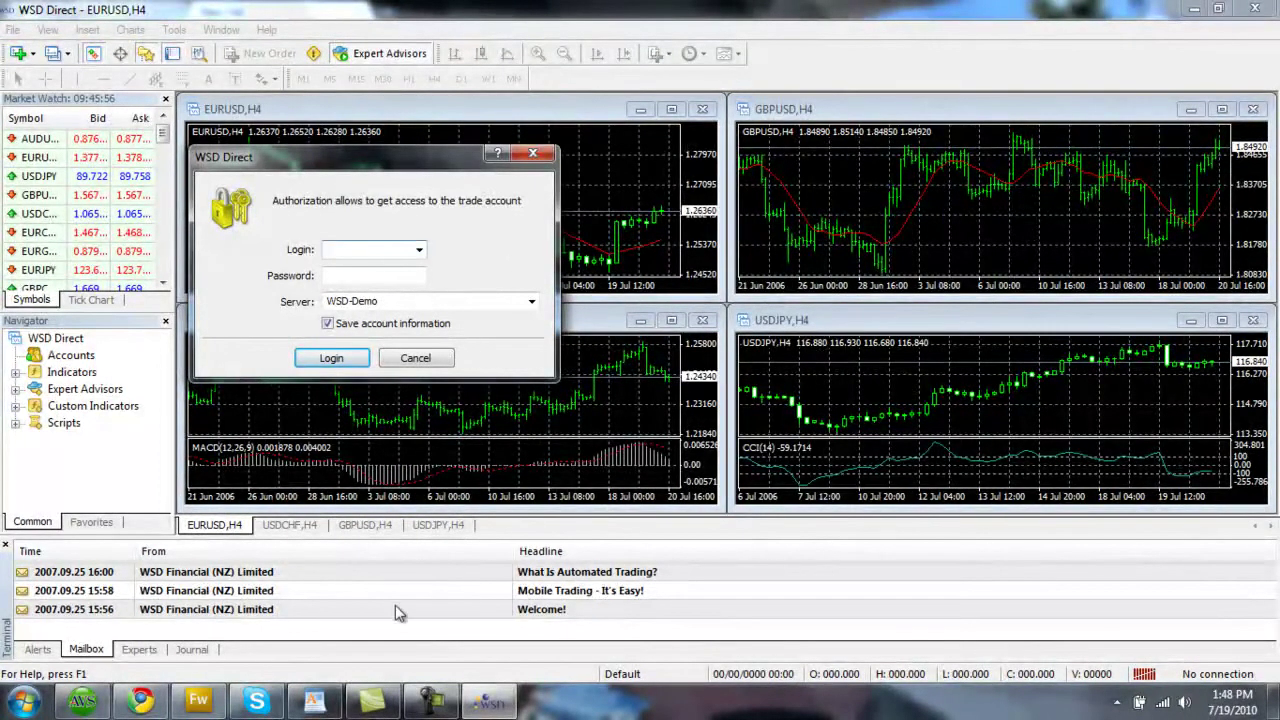
{"action": "left_click", "coordinate": [316, 702]}
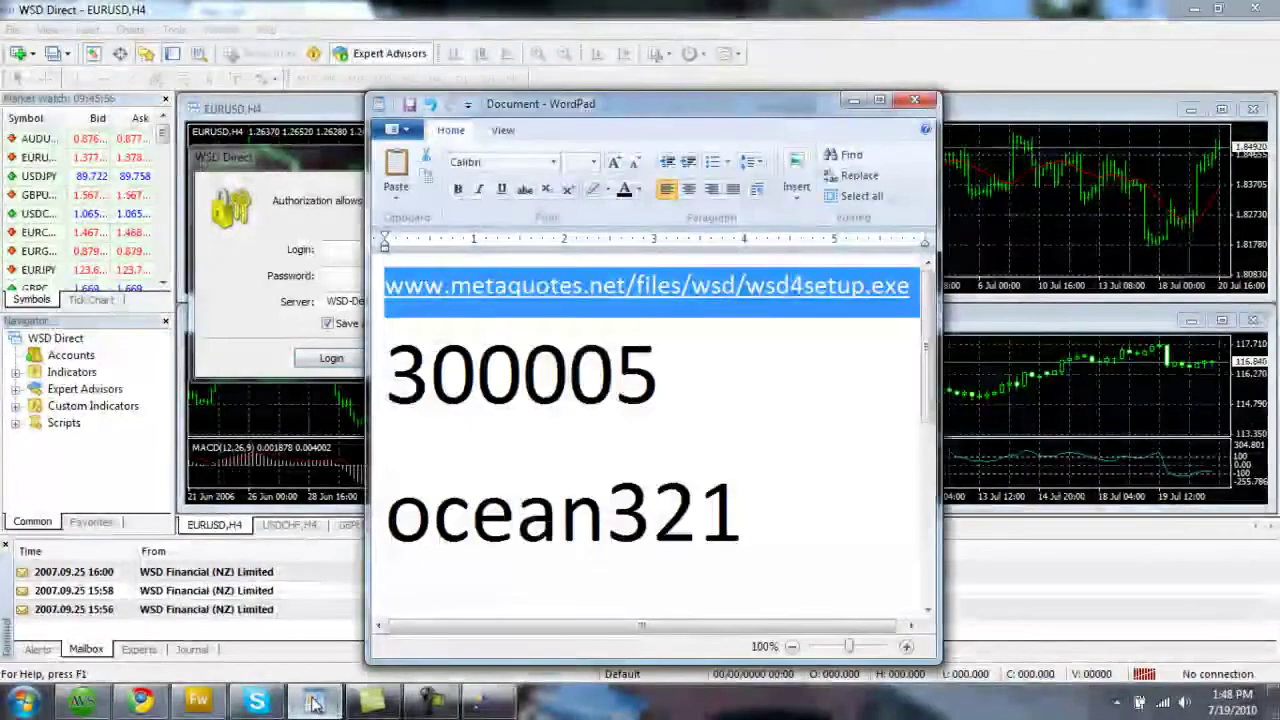
{"action": "left_click", "coordinate": [666, 380]}
{"action": "double_click", "coordinate": [510, 395]}
{"action": "key", "text": "ctrl+c"}
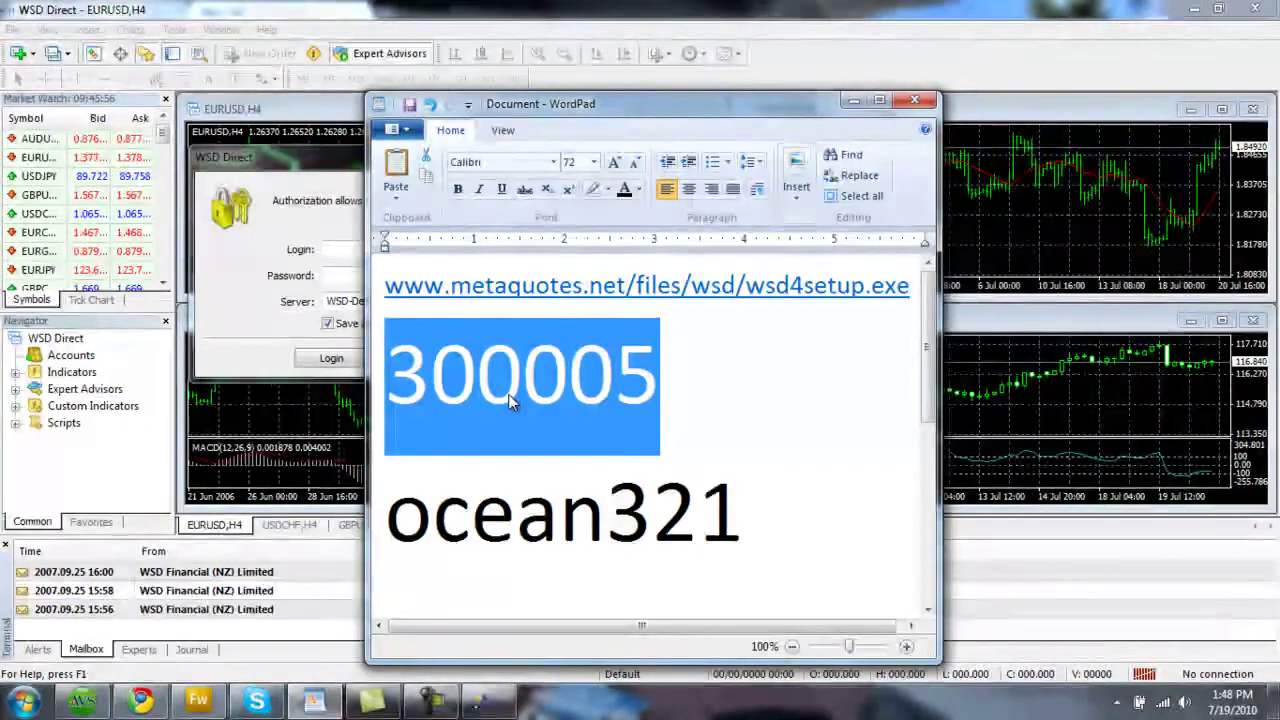
{"action": "left_click", "coordinate": [348, 253]}
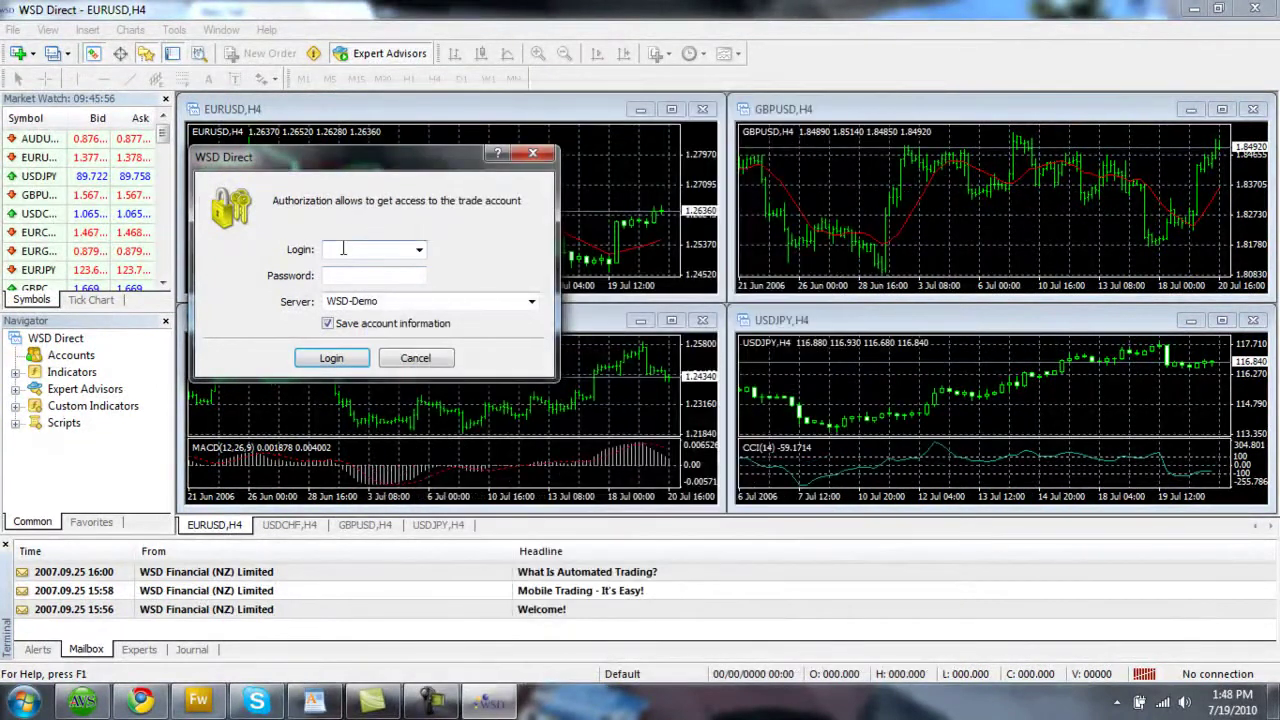
{"action": "key", "text": "ctrl+v"}
- Enter the account password, choose the WSD-Live server, and log in
{"action": "left_click", "coordinate": [340, 279]}
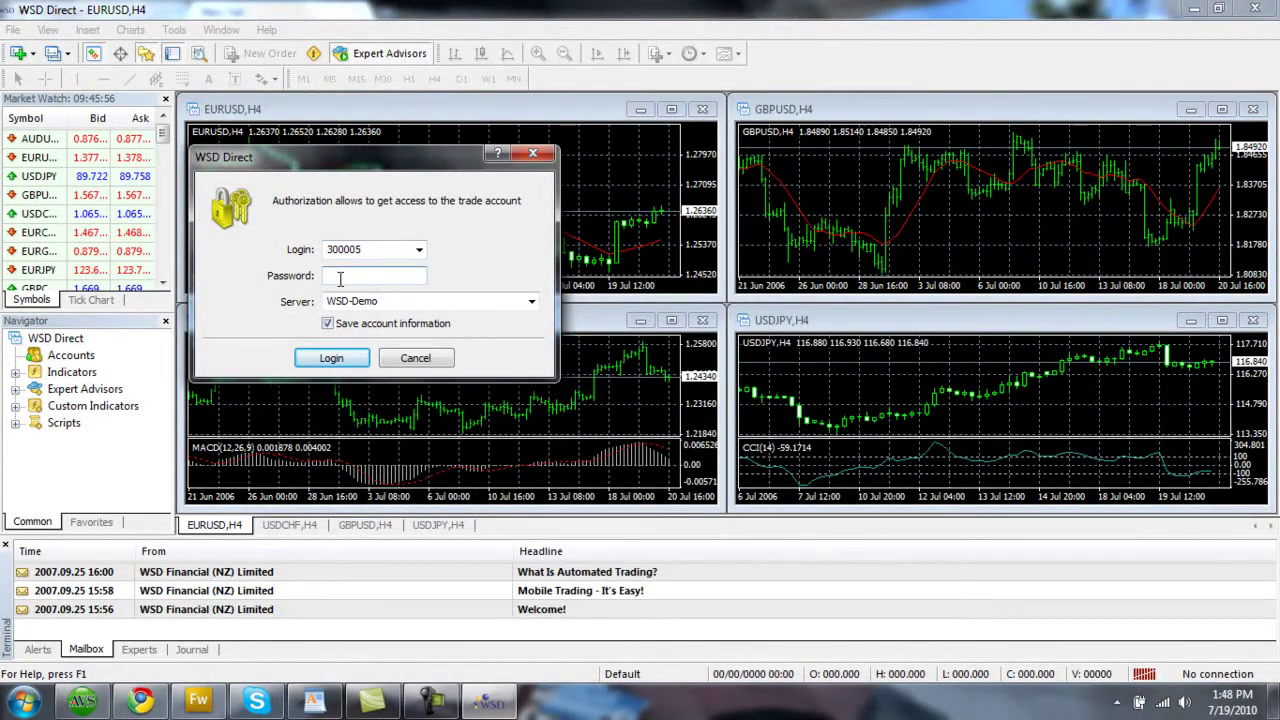
{"action": "type", "text": "••••"}
{"action": "left_click", "coordinate": [531, 303]}
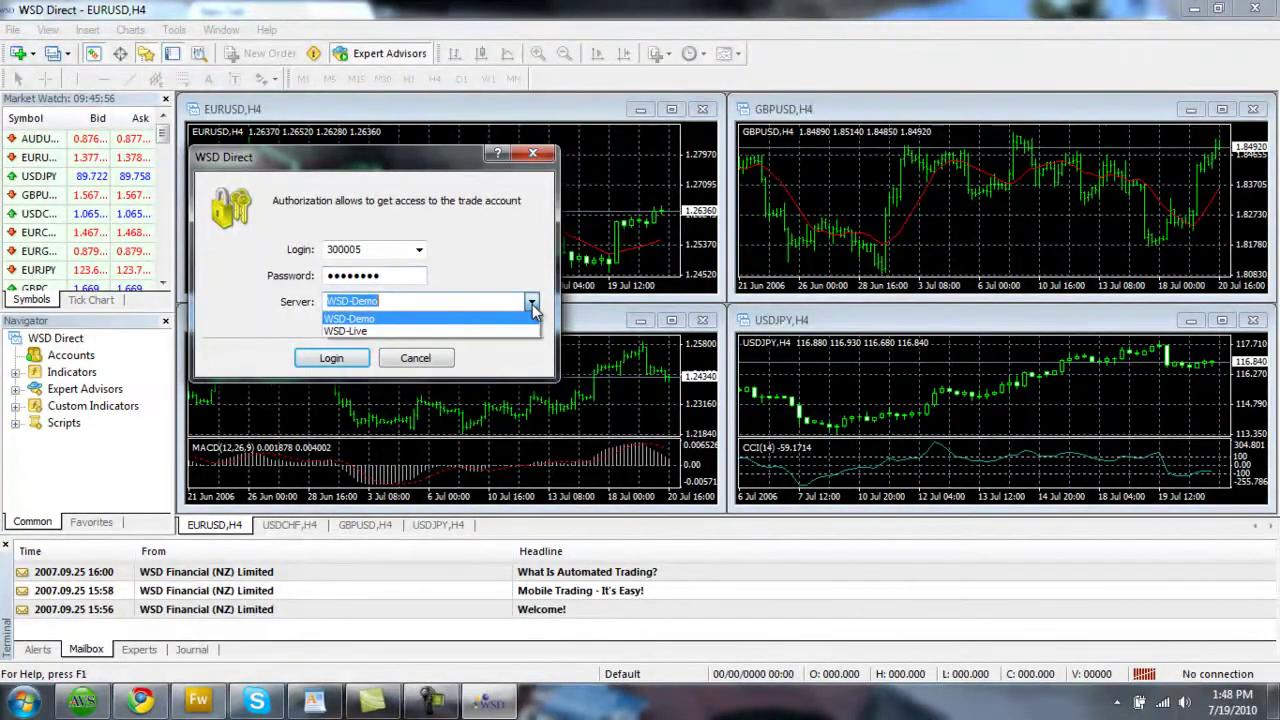
{"action": "left_click", "coordinate": [400, 331]}
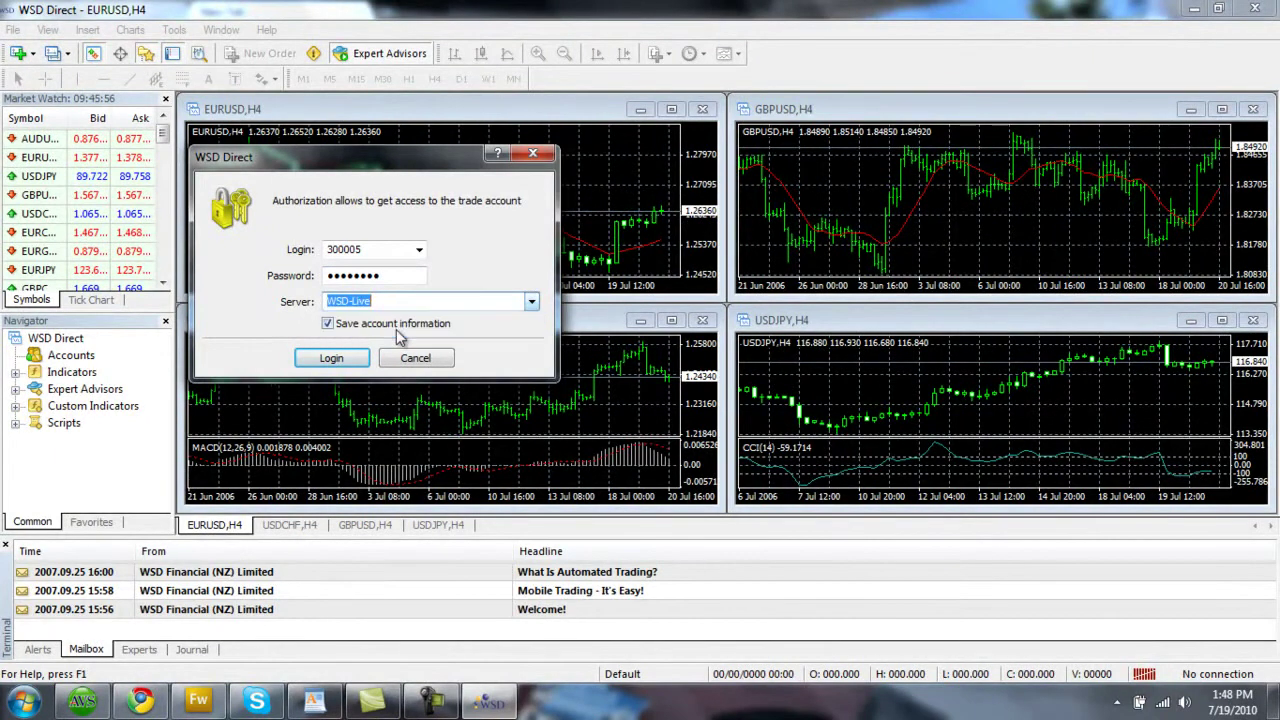
{"action": "left_click", "coordinate": [329, 358]}
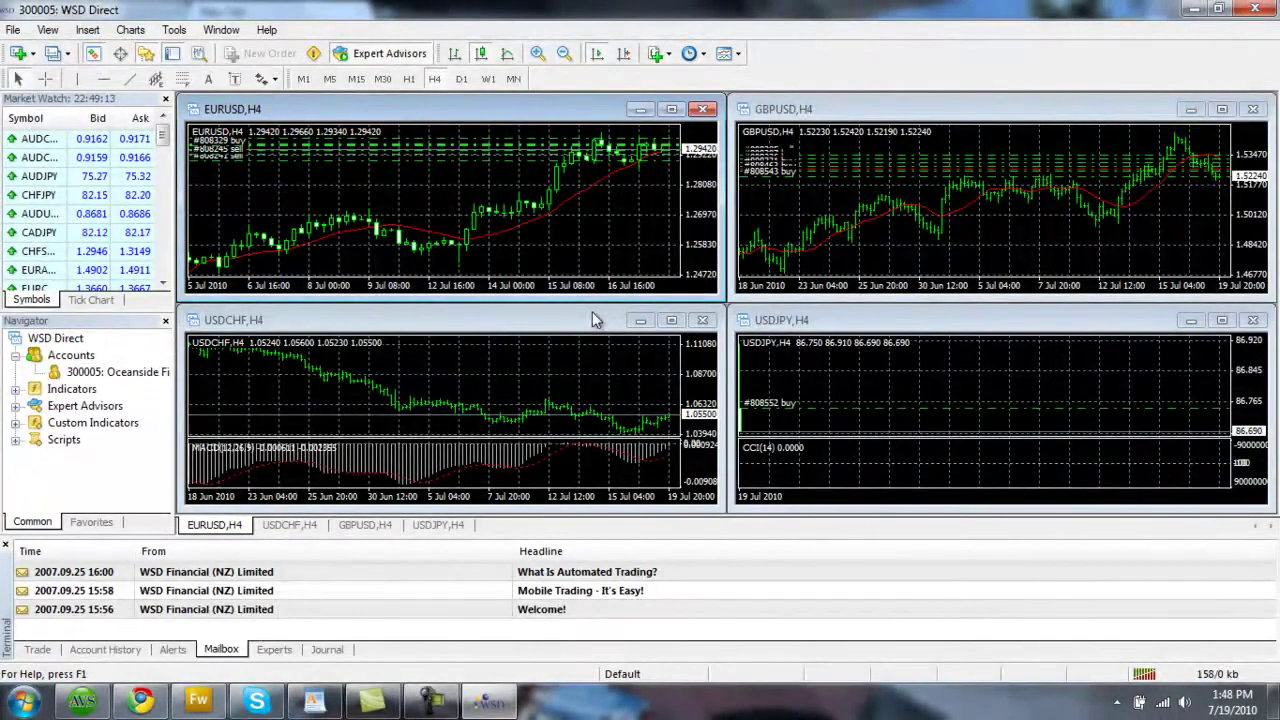
- Close the EURUSD, GBPUSD, USDJPY and USDCHF chart windows
{"action": "left_click", "coordinate": [704, 108]}
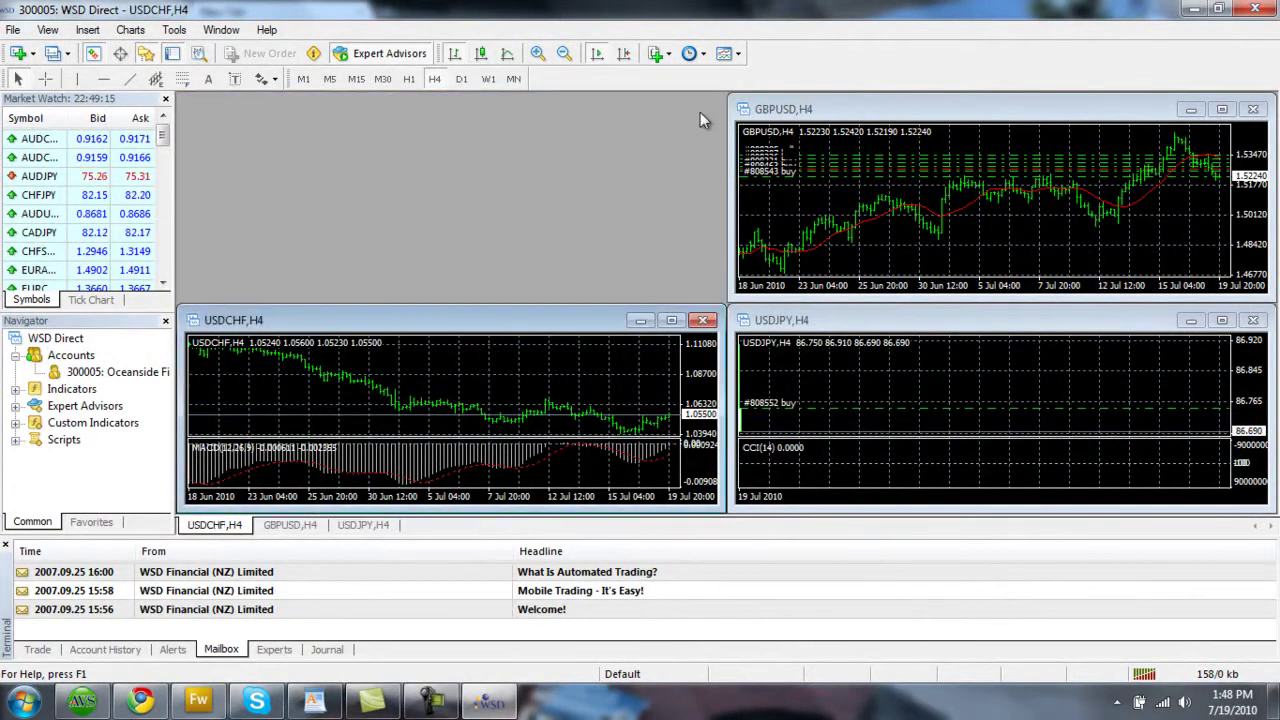
{"action": "left_click", "coordinate": [1253, 109]}
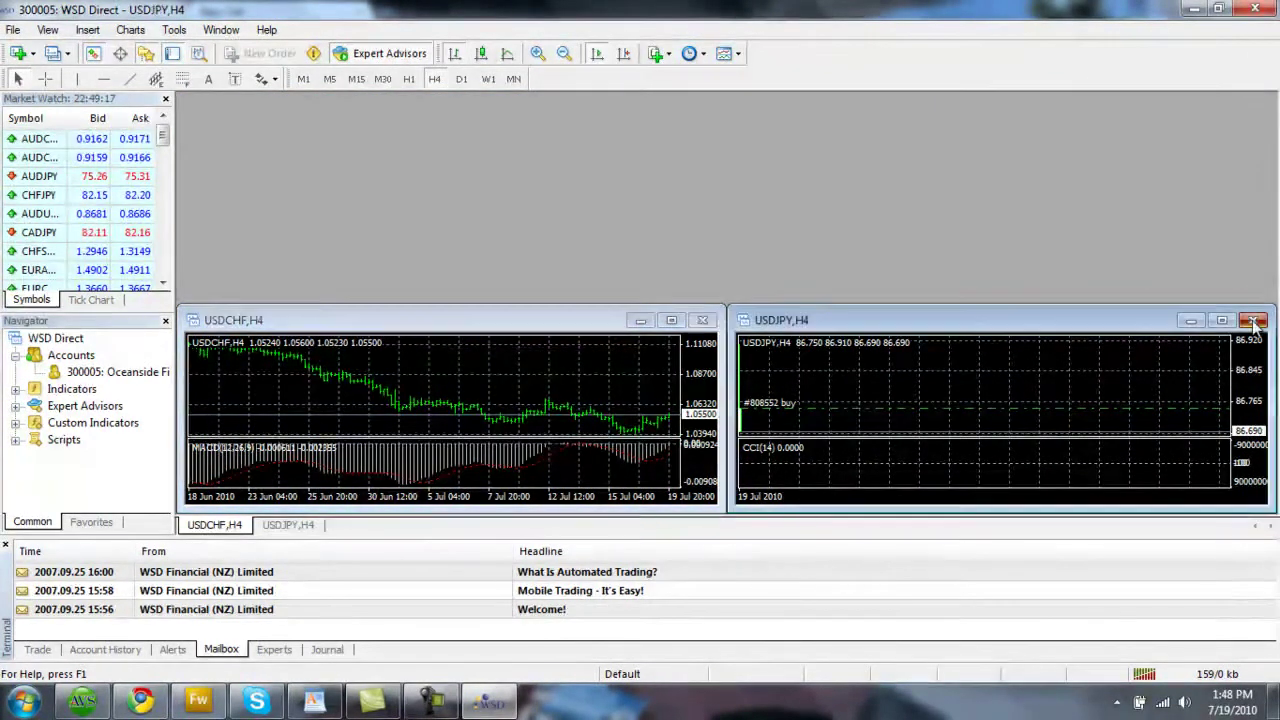
{"action": "left_click", "coordinate": [1254, 320]}
{"action": "left_click", "coordinate": [703, 321]}
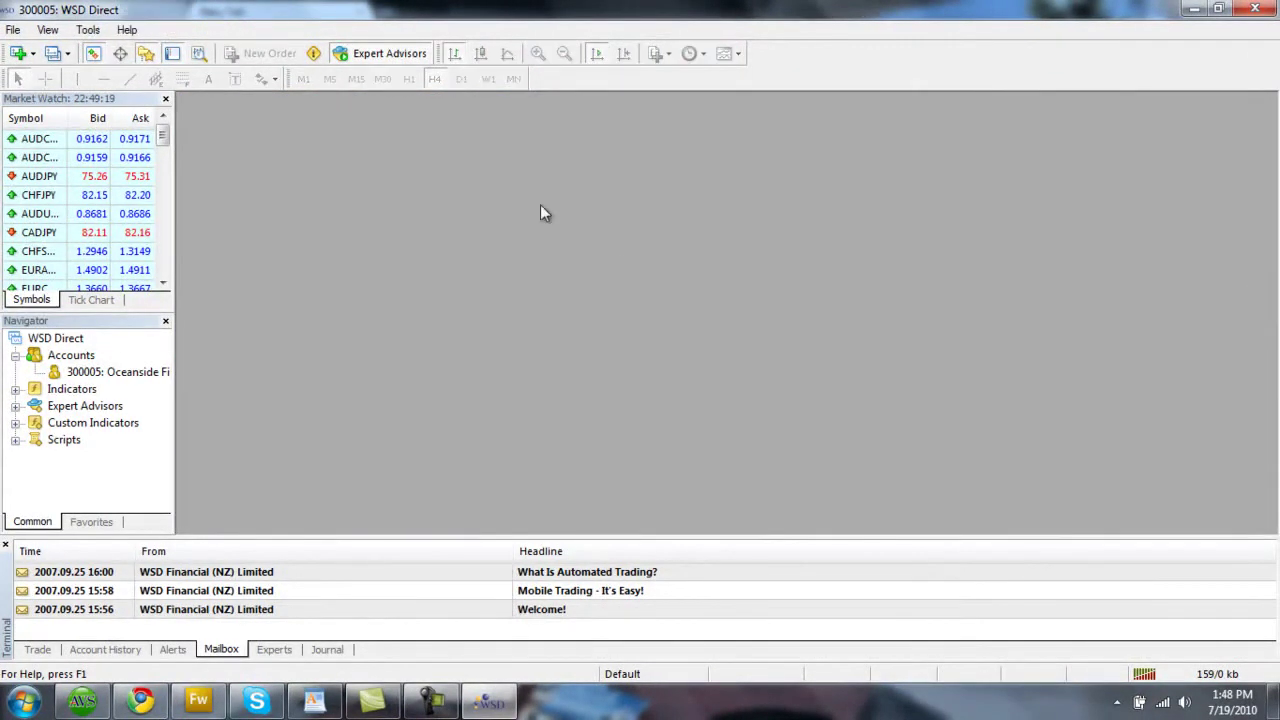
- Open a new GBPJPY chart from the Forex1 symbol list
{"action": "left_click", "coordinate": [32, 54]}
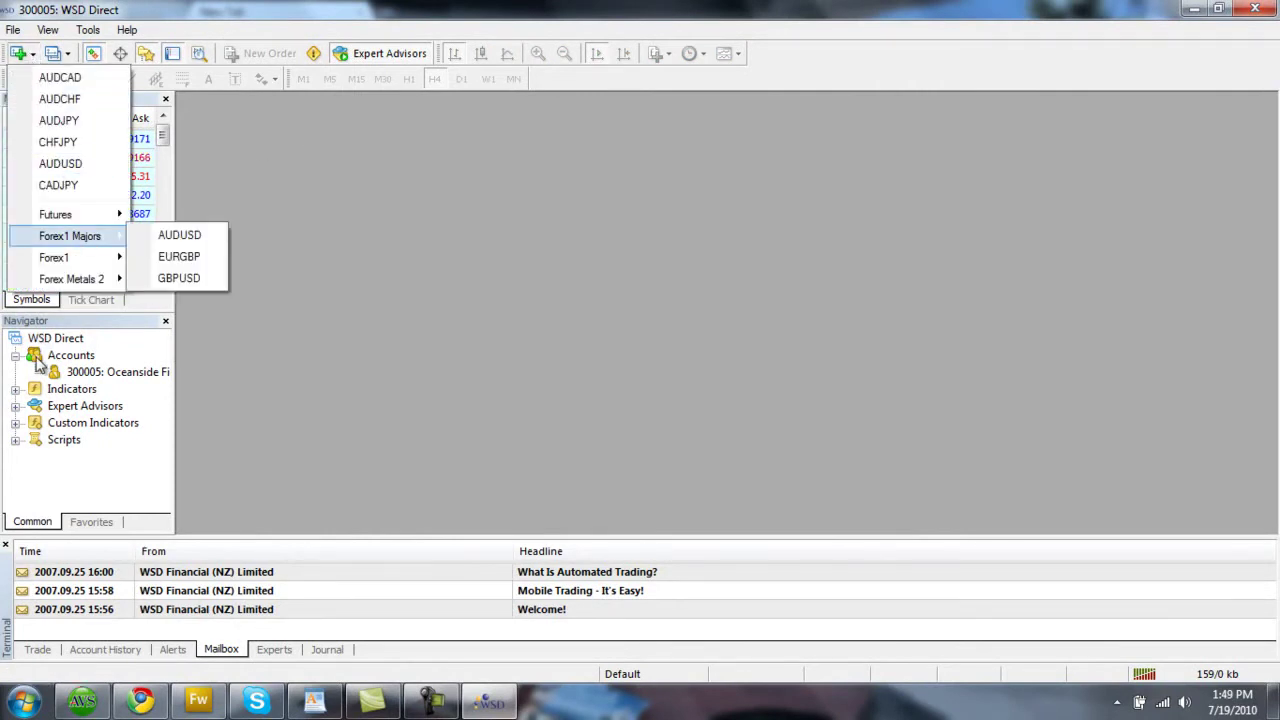
{"action": "mouse_move", "coordinate": [80, 262]}
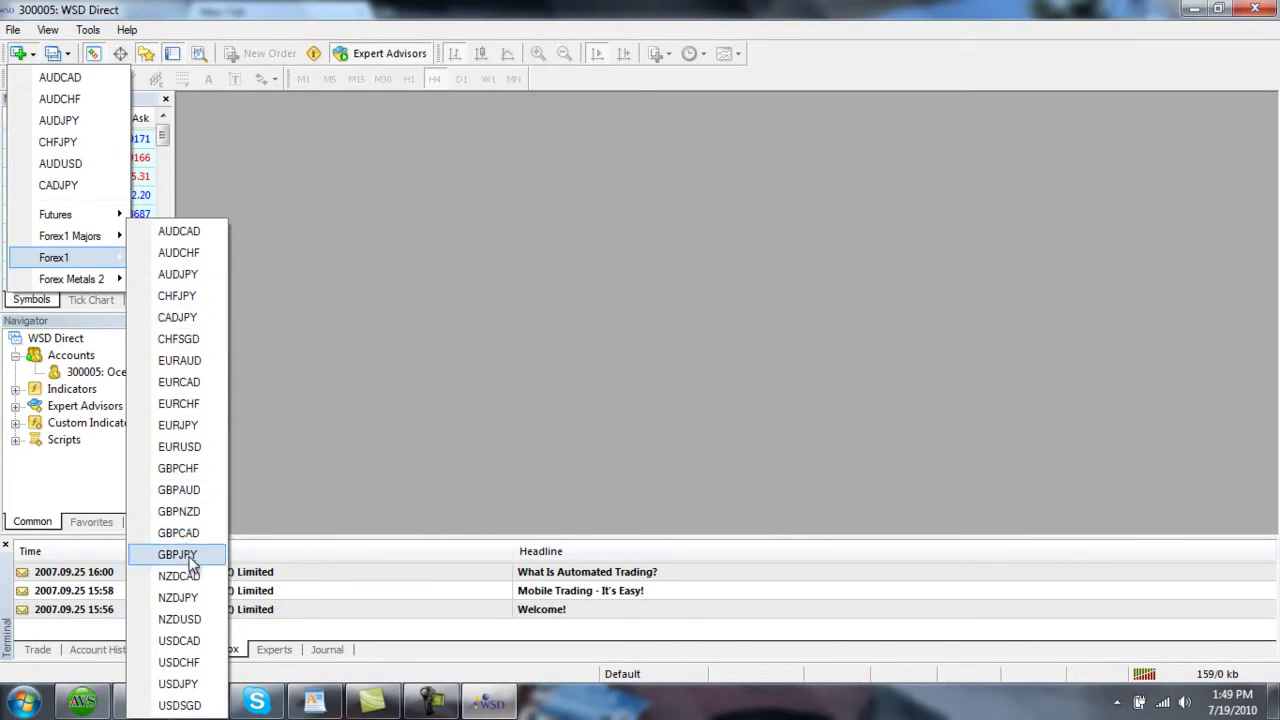
{"action": "left_click", "coordinate": [178, 554]}
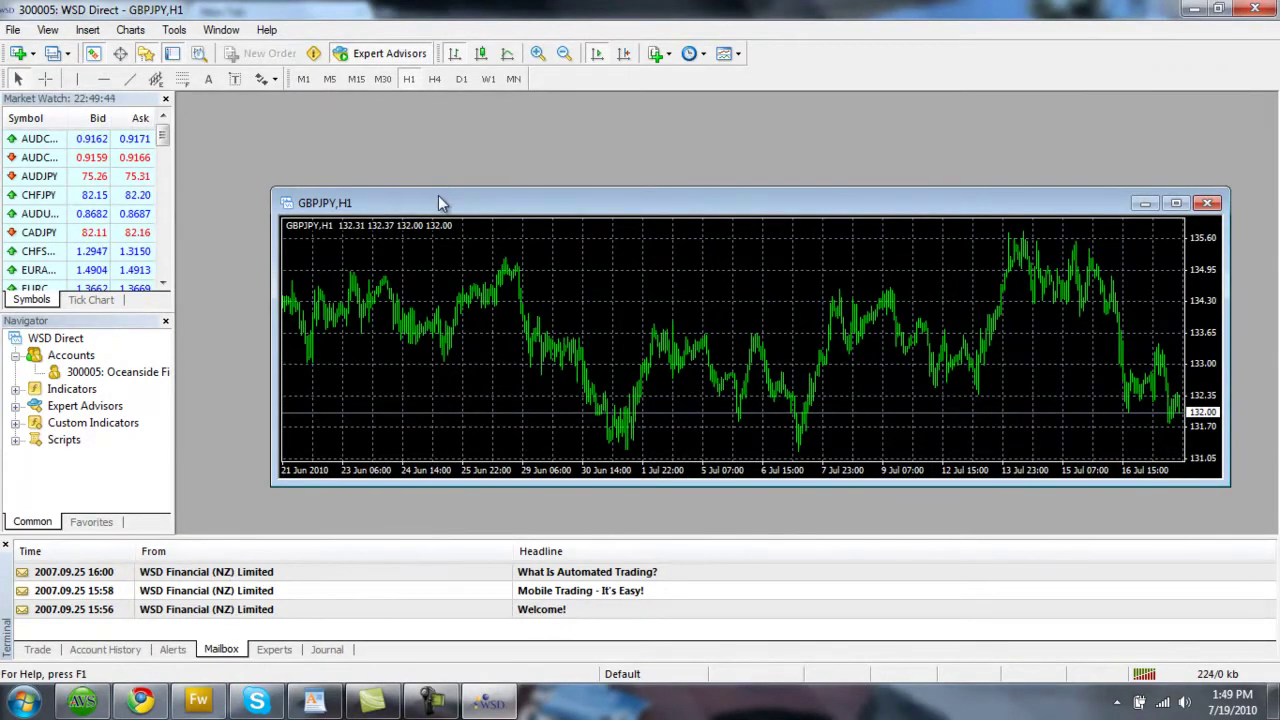
- Set the GBPJPY chart's colours to black in its Properties
{"action": "right_click", "coordinate": [679, 346]}
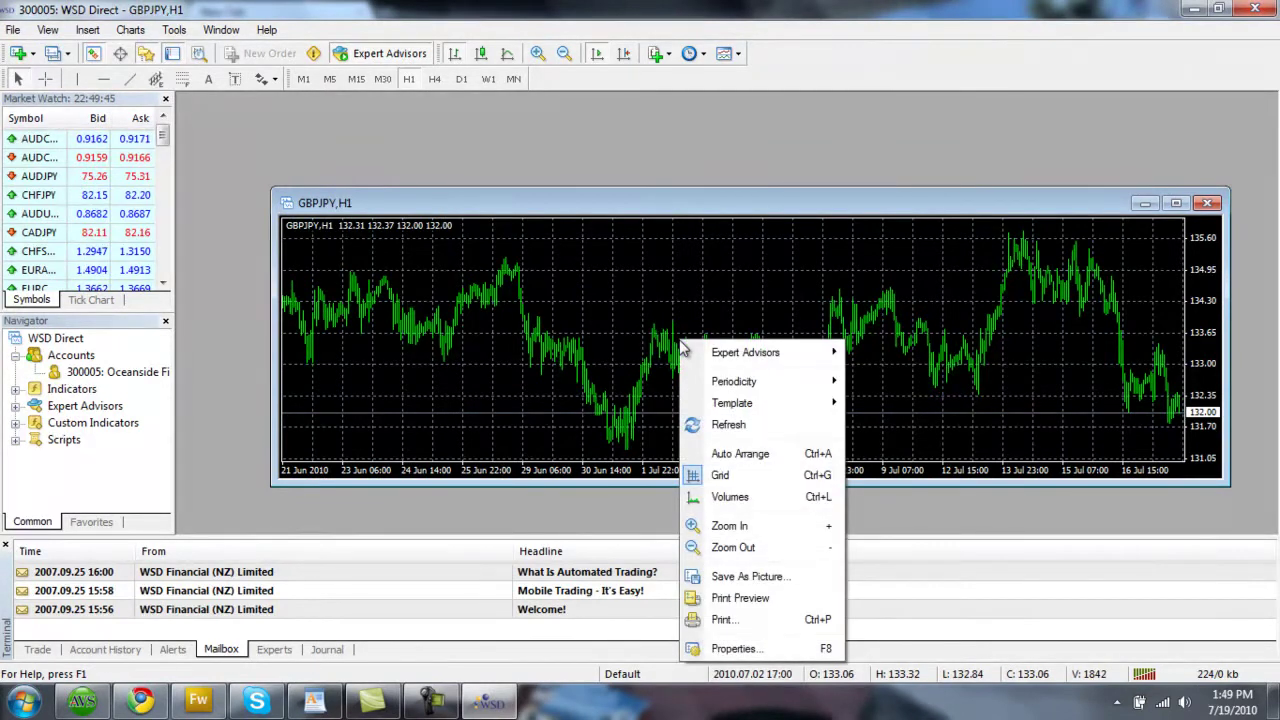
{"action": "left_click", "coordinate": [752, 650]}
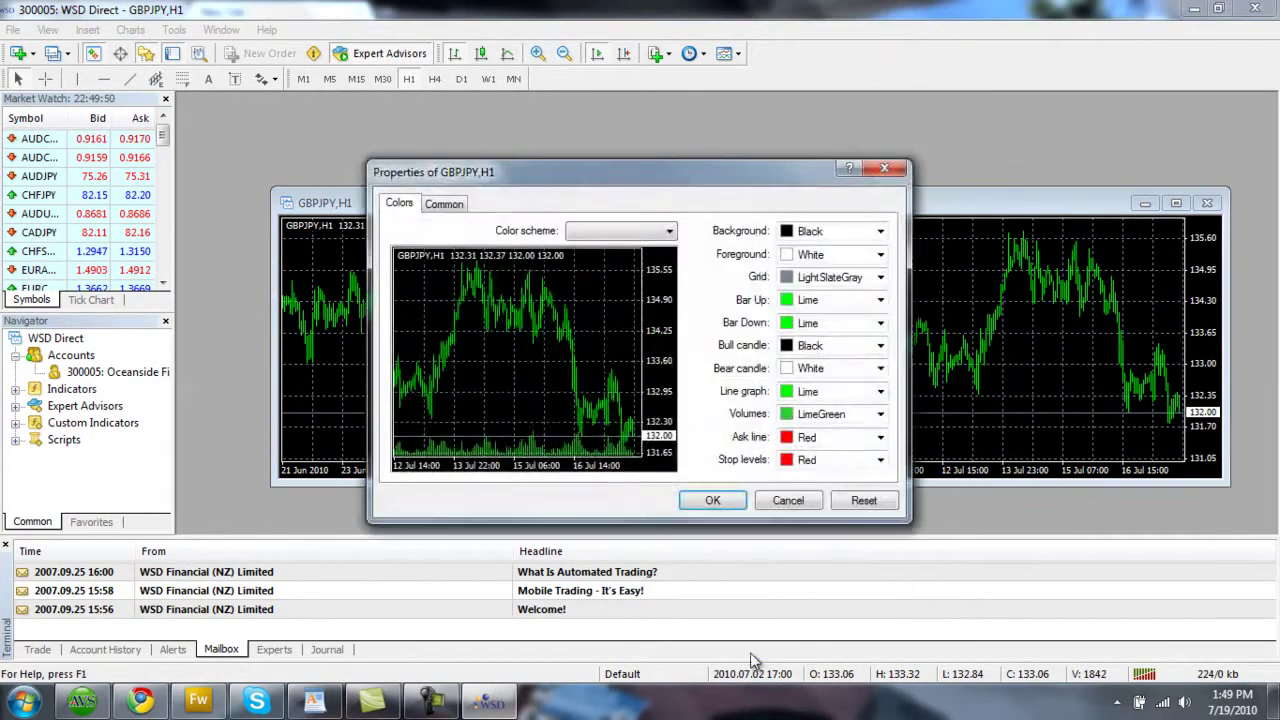
{"action": "left_click", "coordinate": [880, 255]}
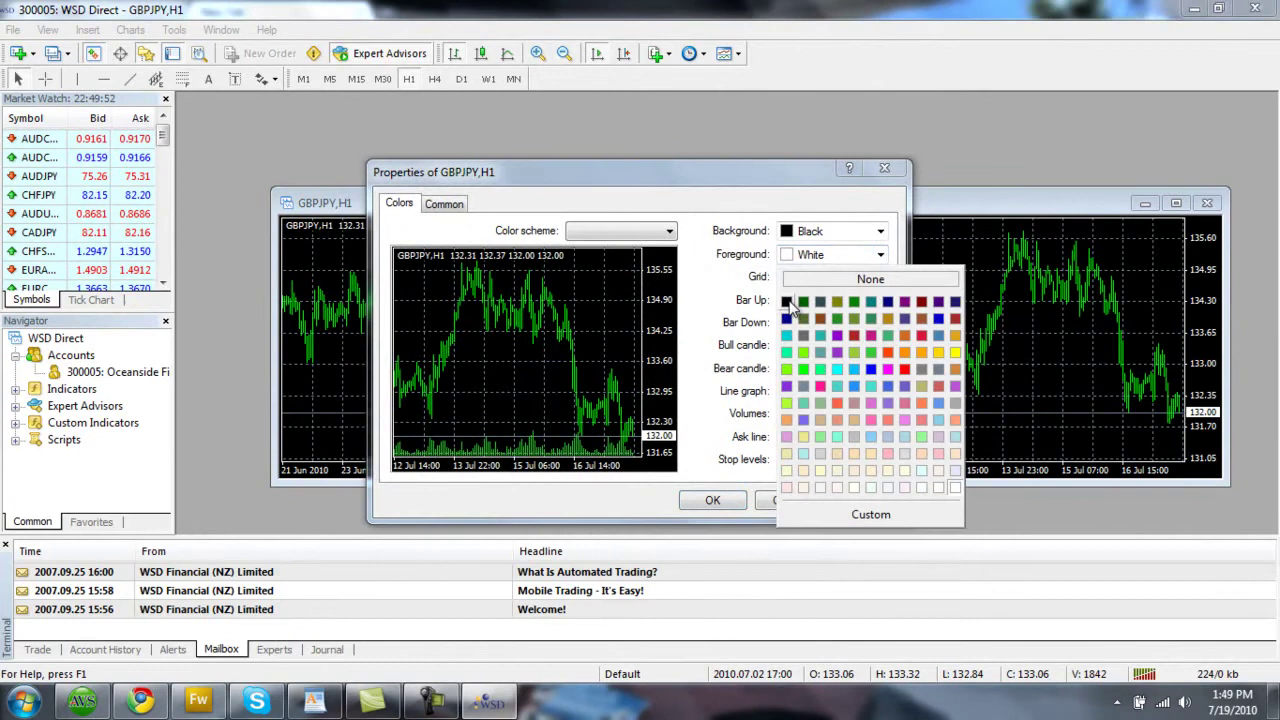
{"action": "left_click", "coordinate": [787, 302]}
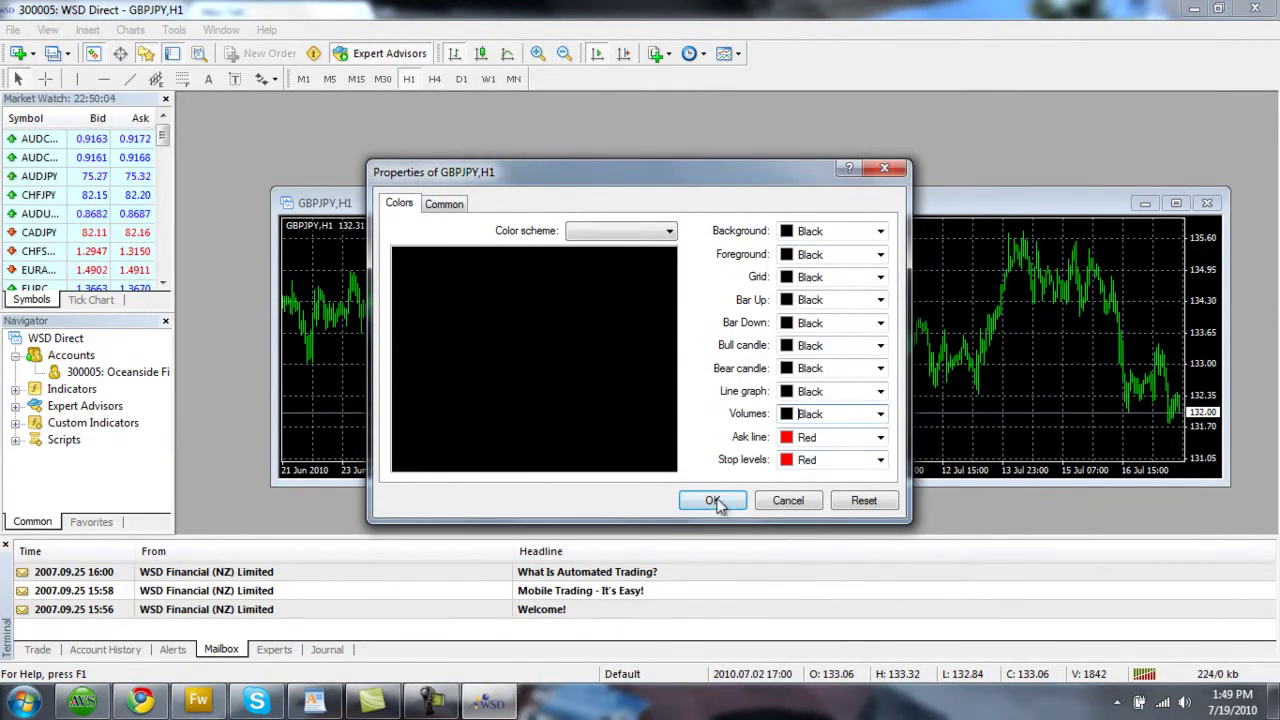
{"action": "left_click", "coordinate": [714, 500]}
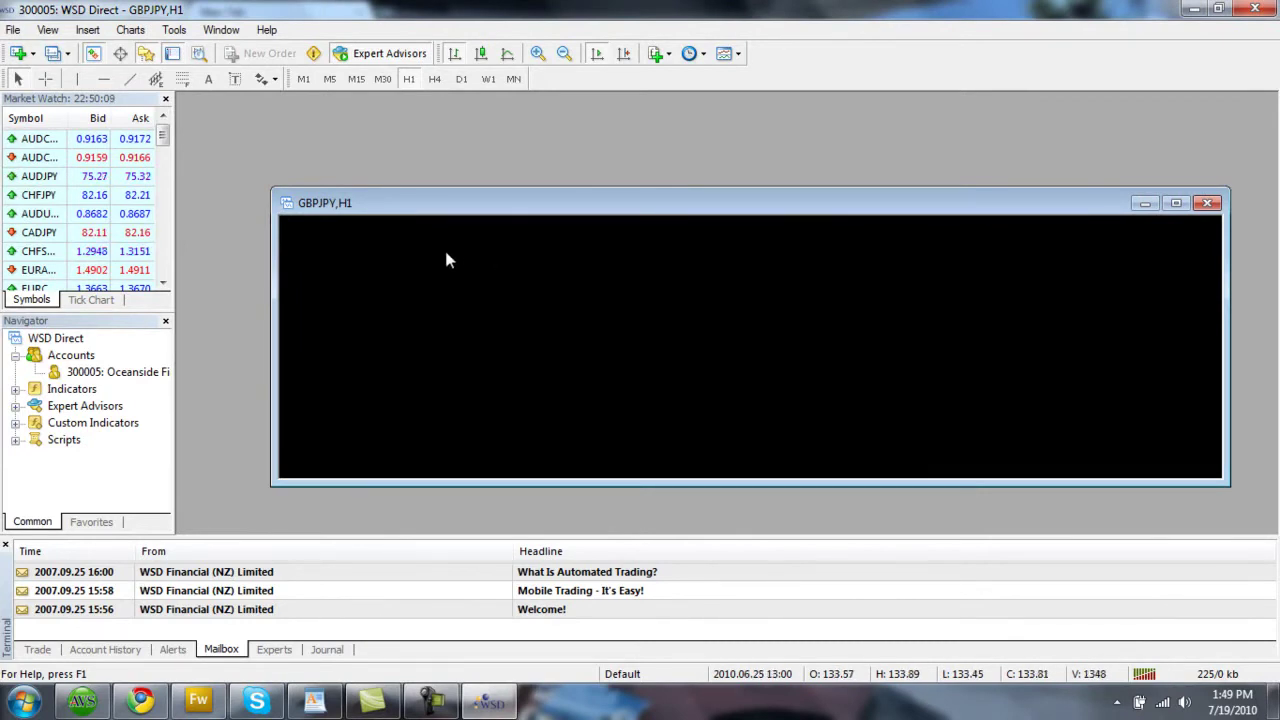
- Add the iExposure custom indicator to the GBPJPY chart
{"action": "left_click", "coordinate": [88, 30]}
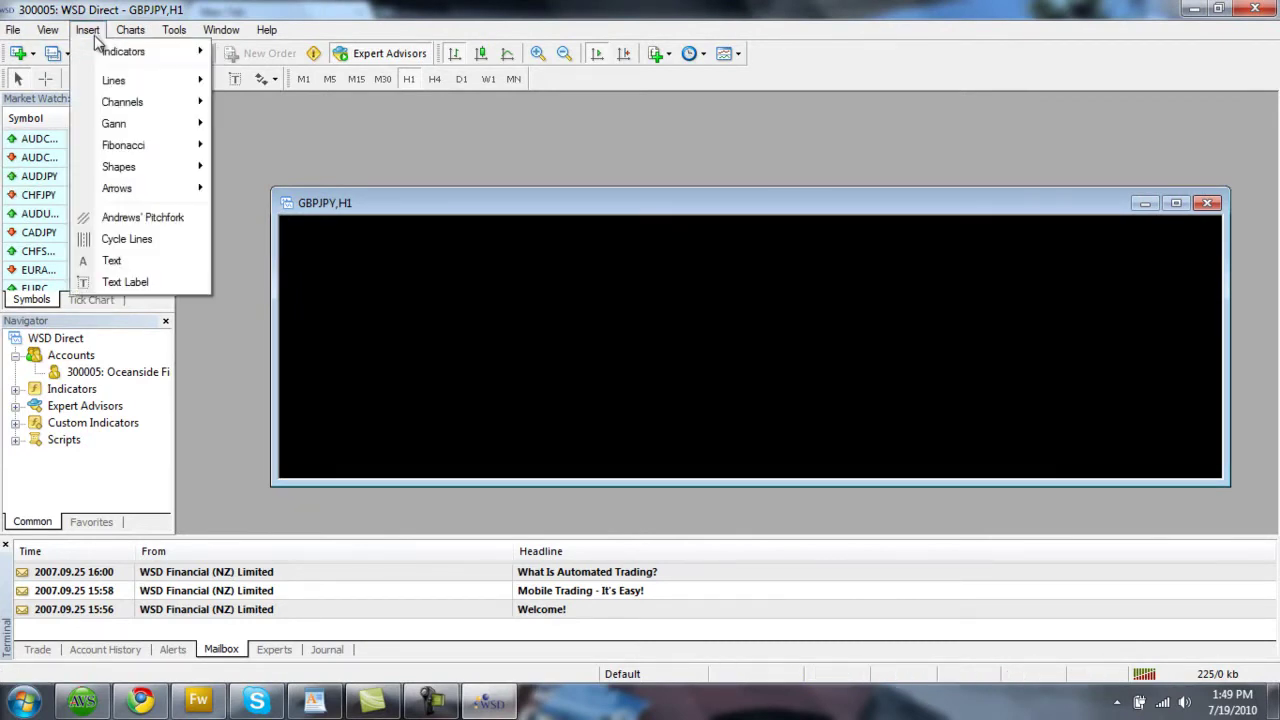
{"action": "mouse_move", "coordinate": [140, 52]}
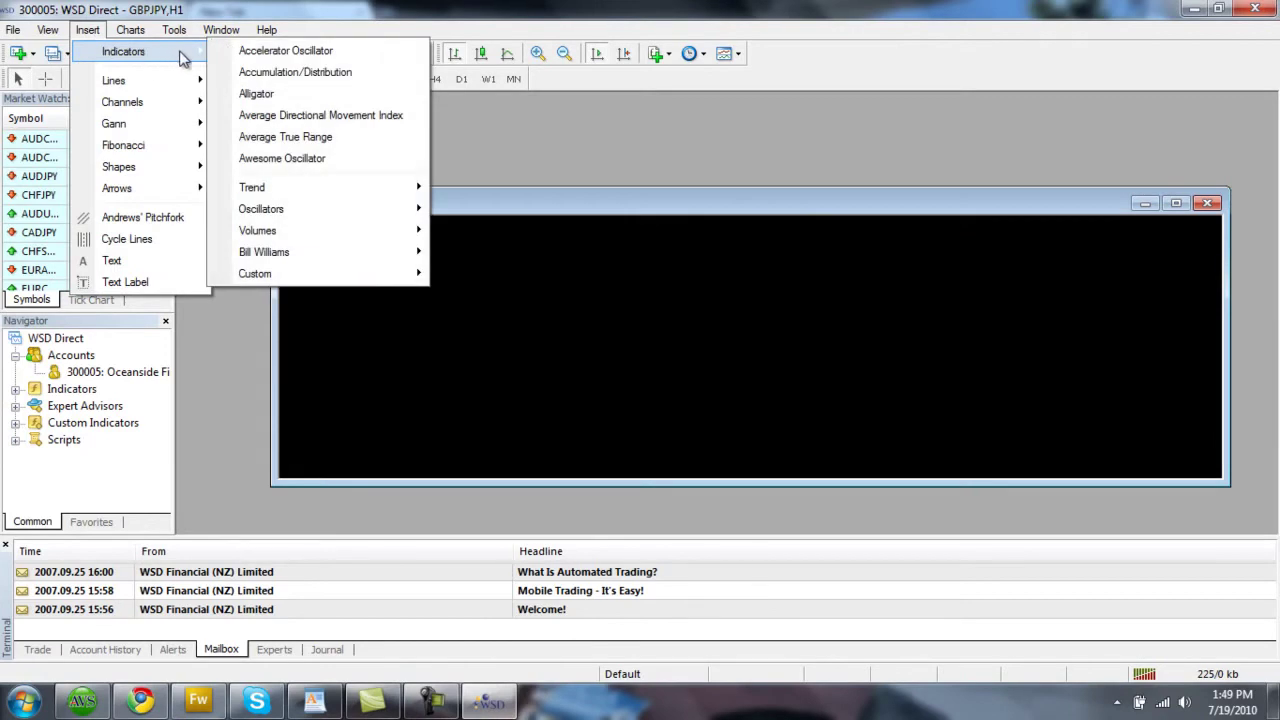
{"action": "mouse_move", "coordinate": [410, 277]}
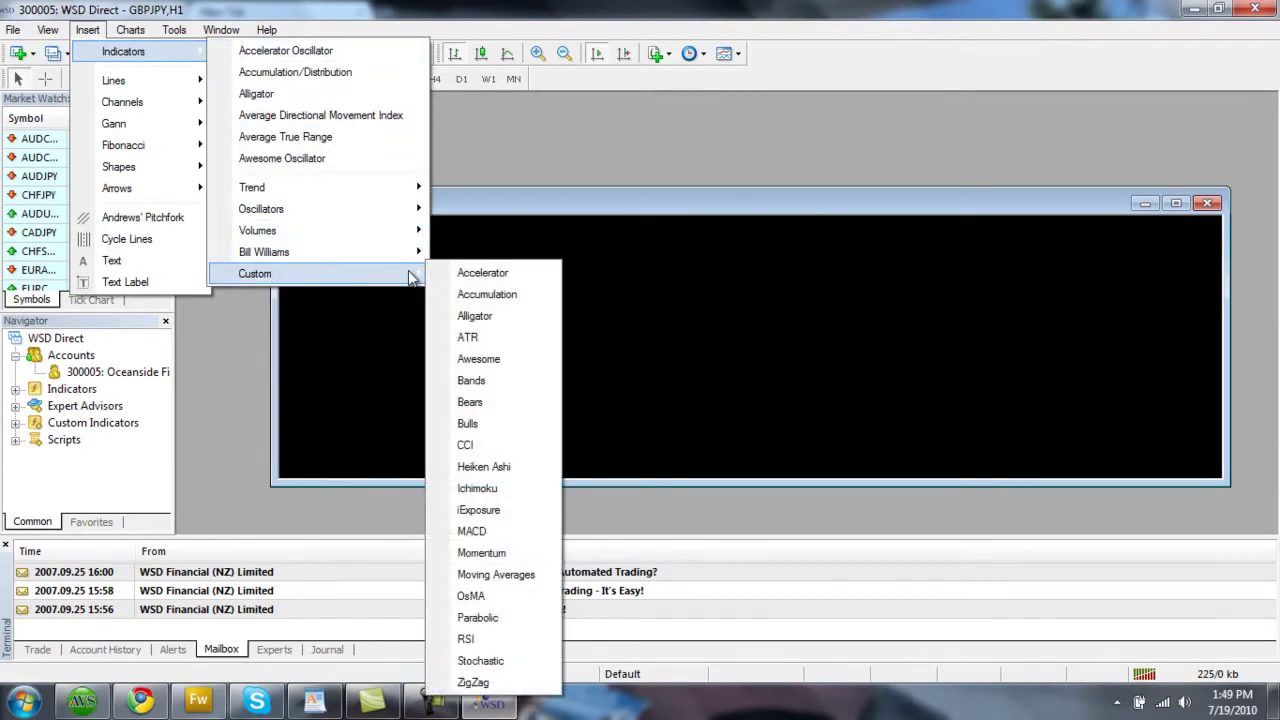
{"action": "left_click", "coordinate": [507, 512]}
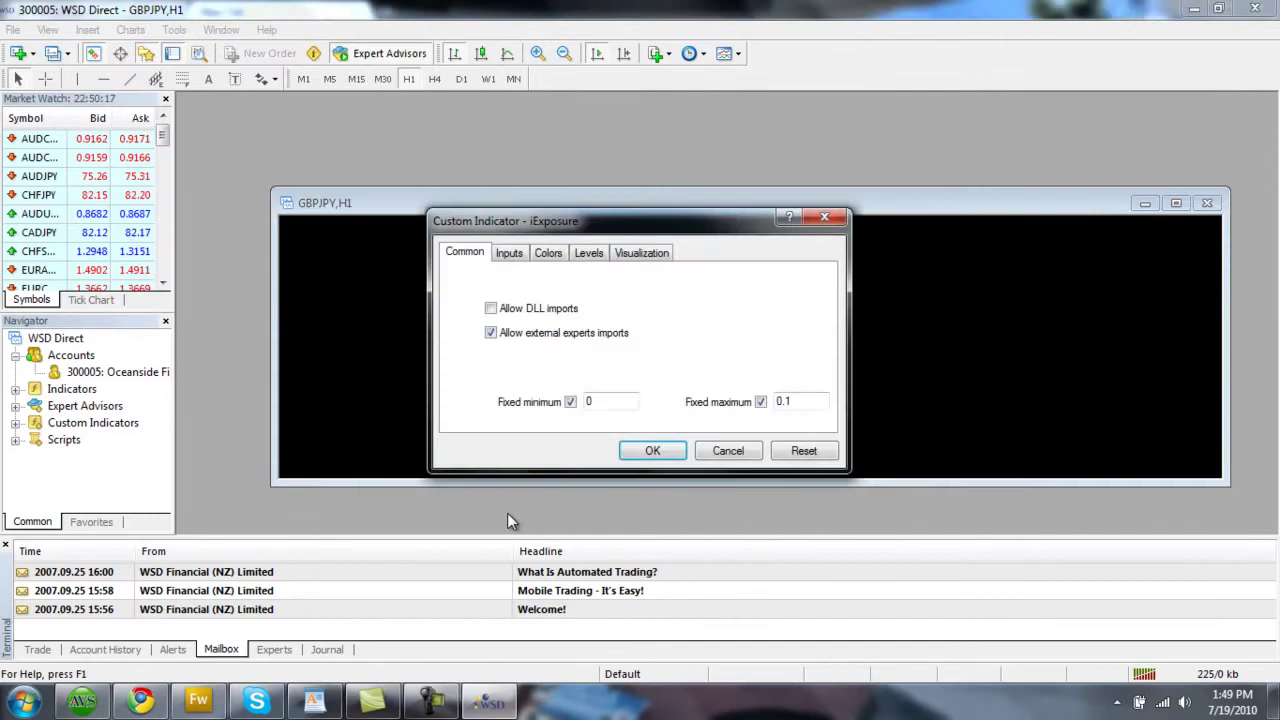
{"action": "left_click", "coordinate": [652, 450]}
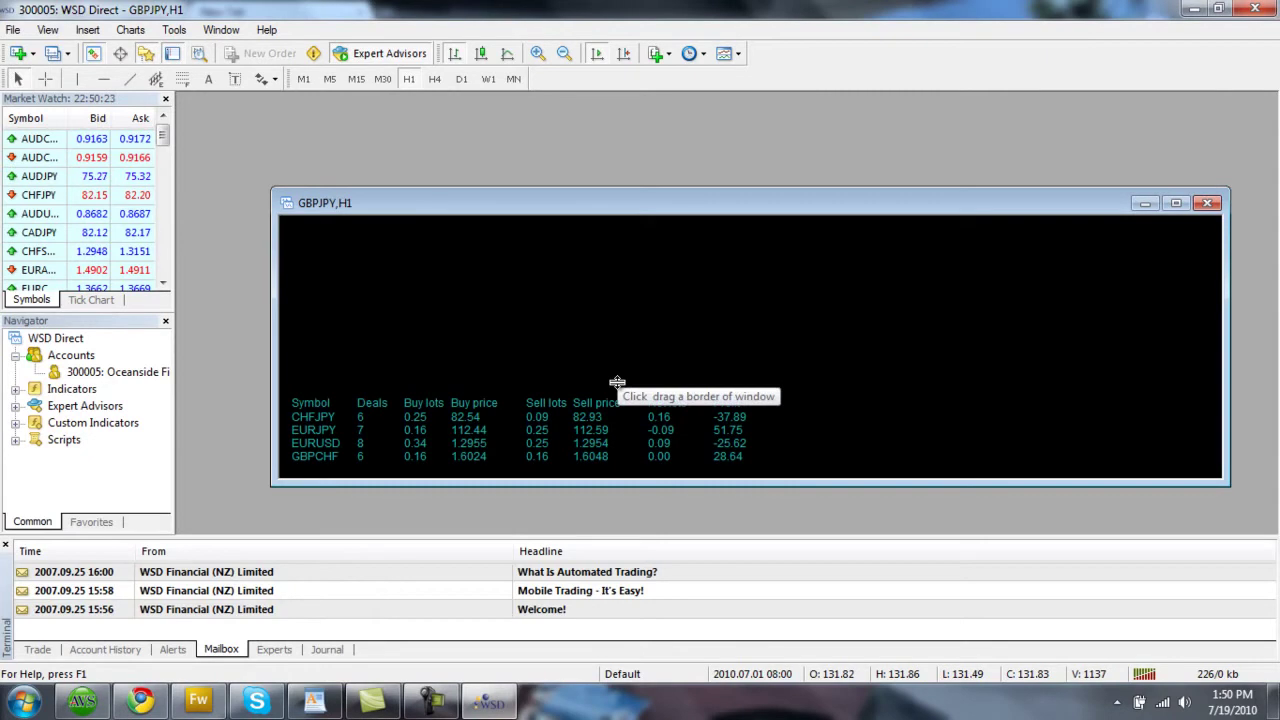
- Enlarge the iExposure subwindow to fill the chart and shrink the GBPJPY window around the table
{"action": "left_click_drag", "start_coordinate": [614, 380], "coordinate": [600, 209]}
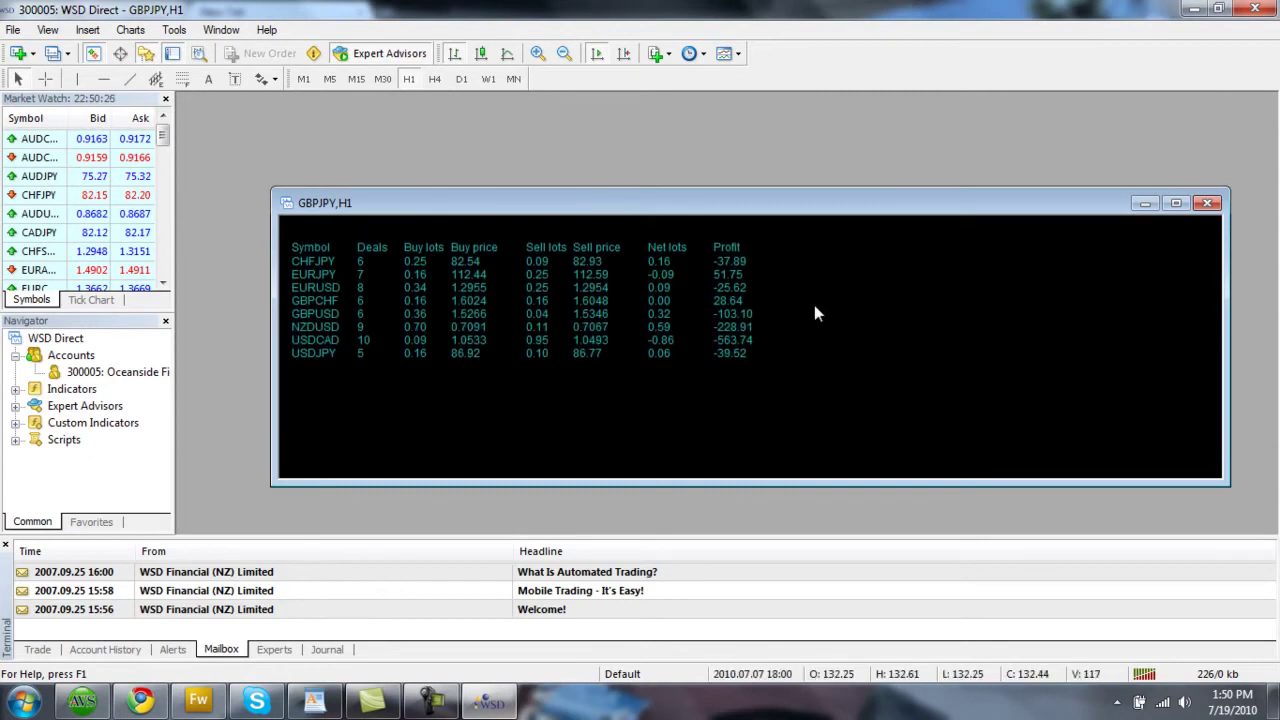
{"action": "left_click_drag", "start_coordinate": [1225, 480], "coordinate": [812, 396]}
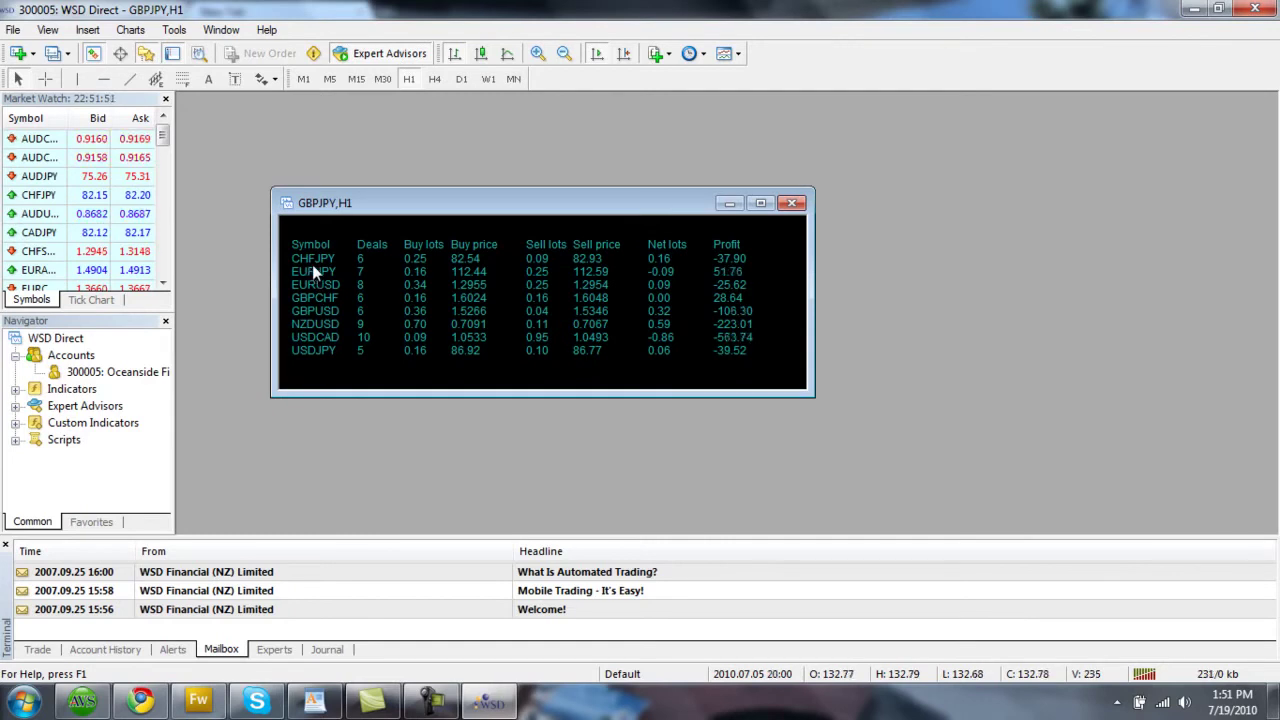
{"action": "left_click", "coordinate": [32, 55]}
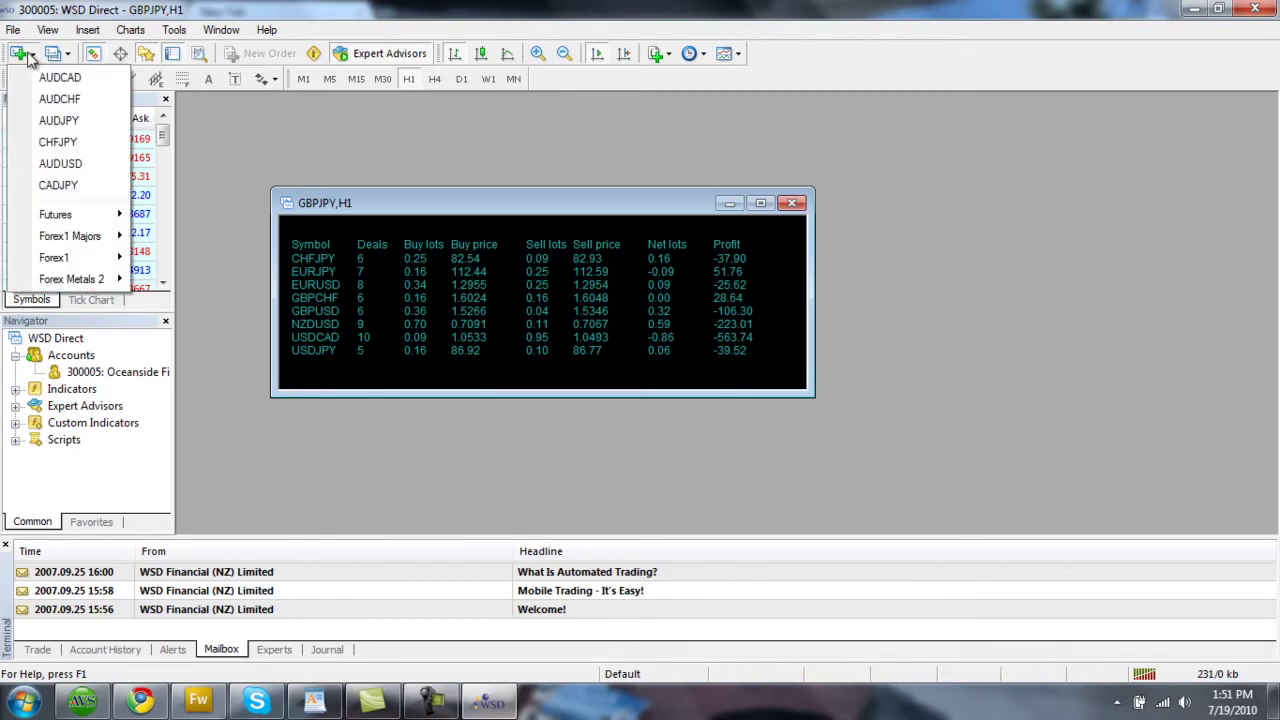
- Open a CHFJPY chart, tile all chart windows, and float the GBPJPY exposure table over the middle
{"action": "left_click", "coordinate": [76, 140]}
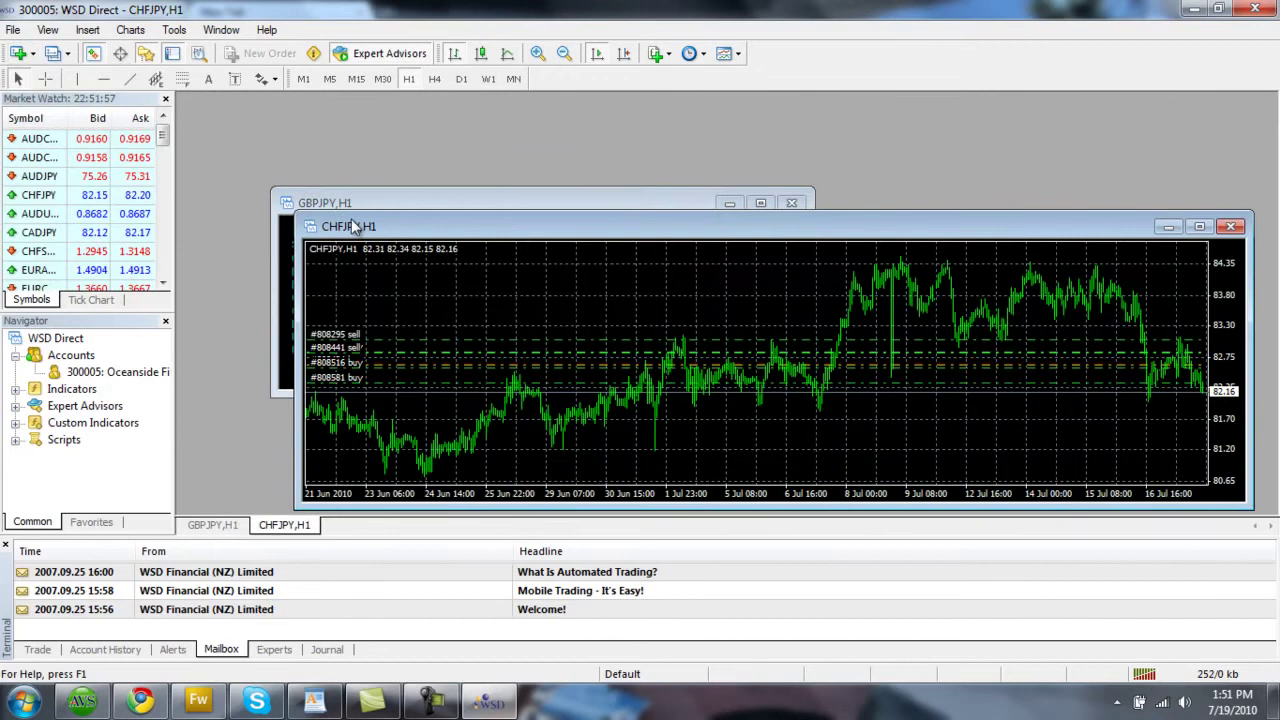
{"action": "left_click_drag", "start_coordinate": [355, 228], "coordinate": [617, 431]}
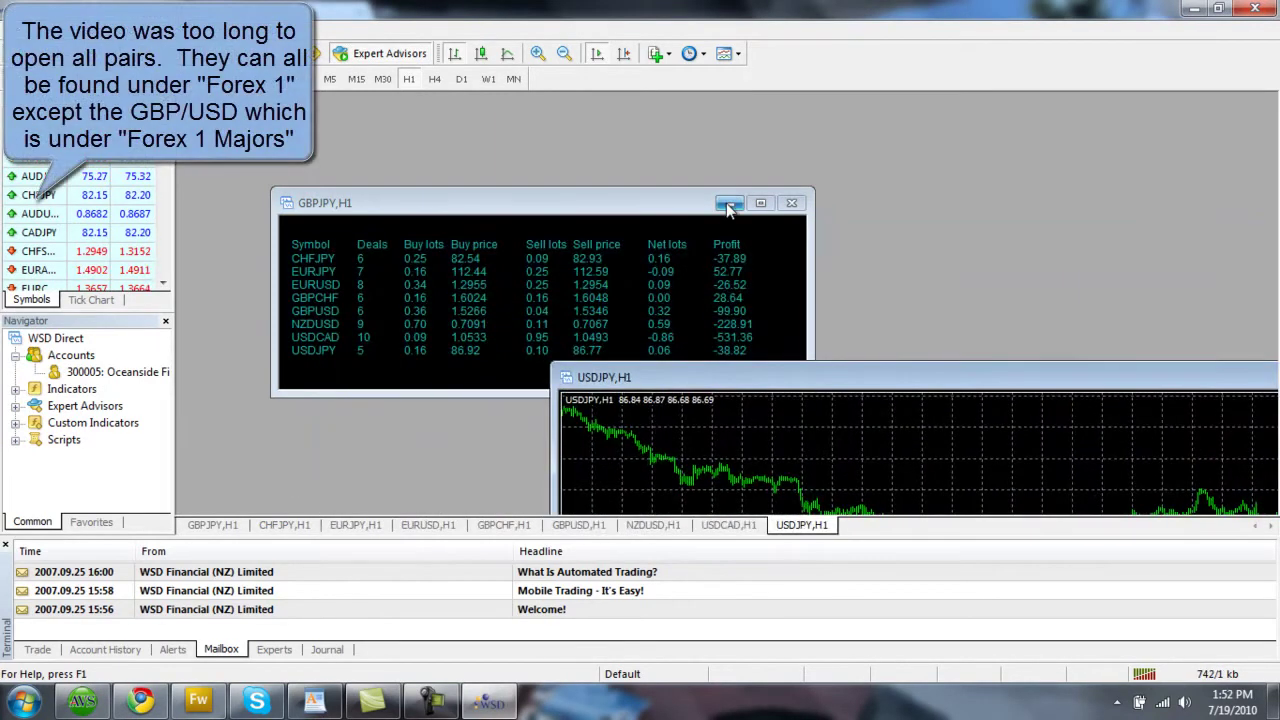
{"action": "left_click", "coordinate": [729, 204]}
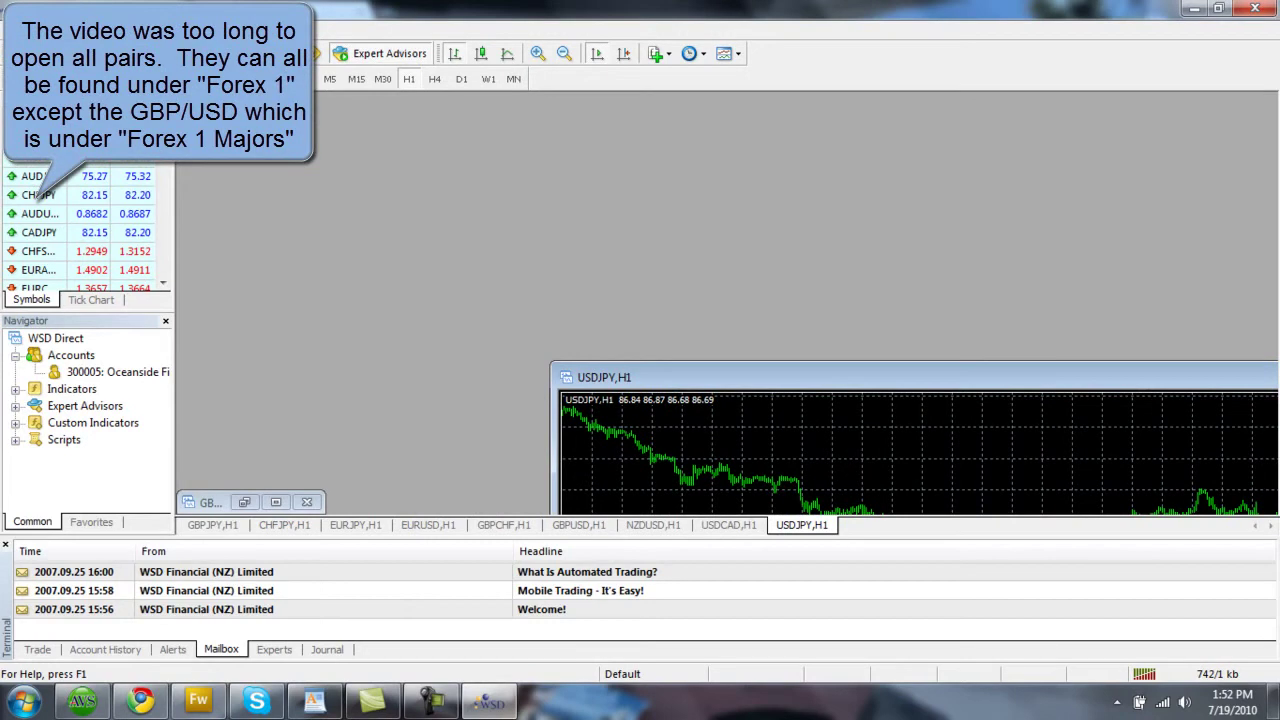
{"action": "key", "text": "alt+w"}
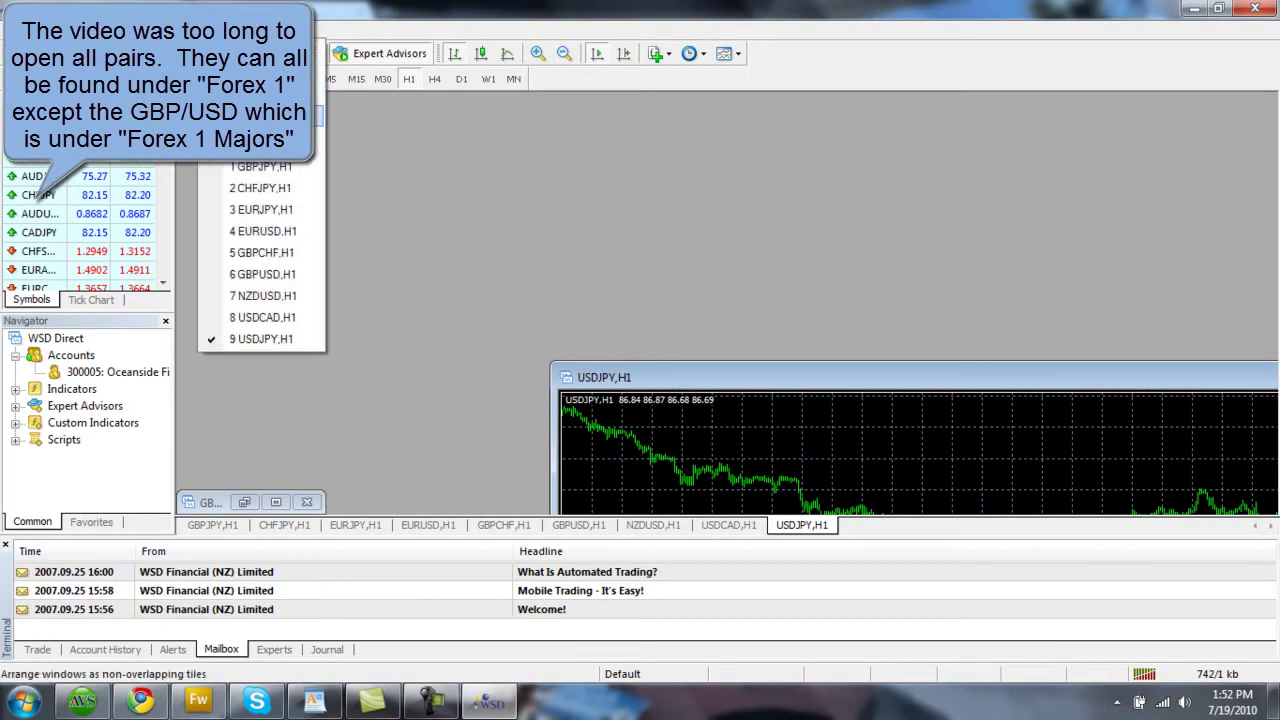
{"action": "key", "text": "Return"}
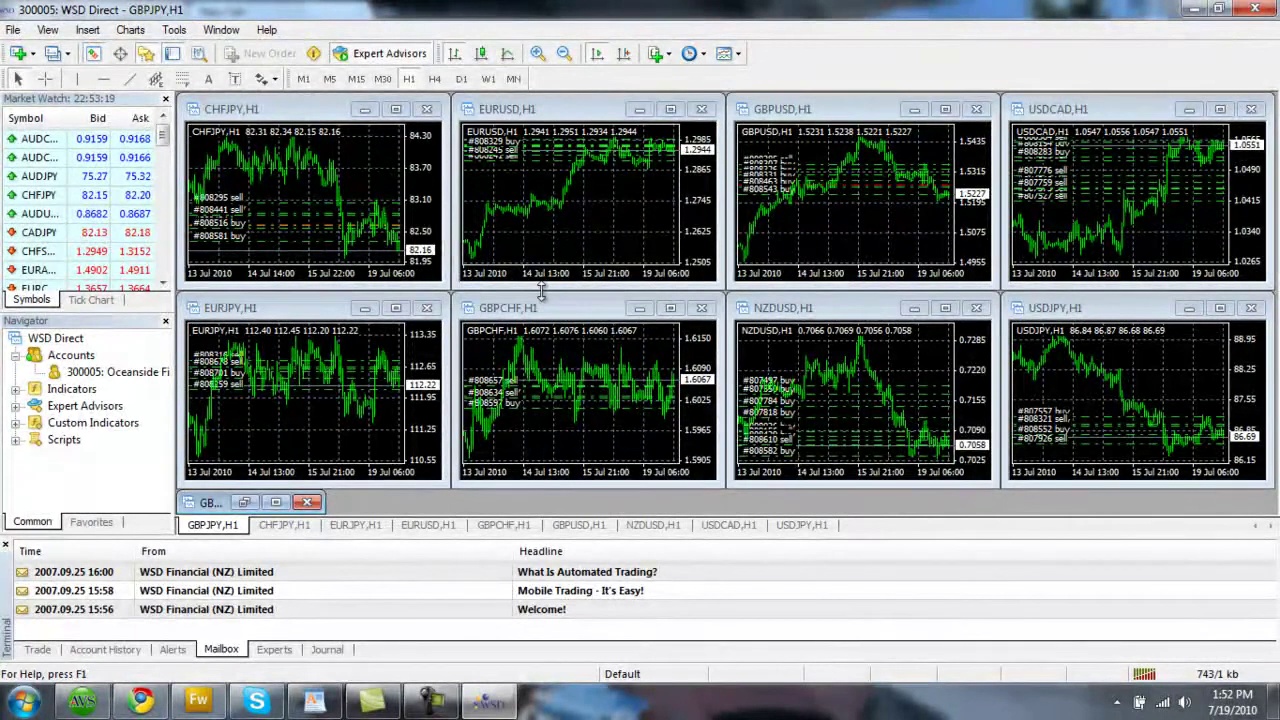
{"action": "left_click", "coordinate": [244, 502]}
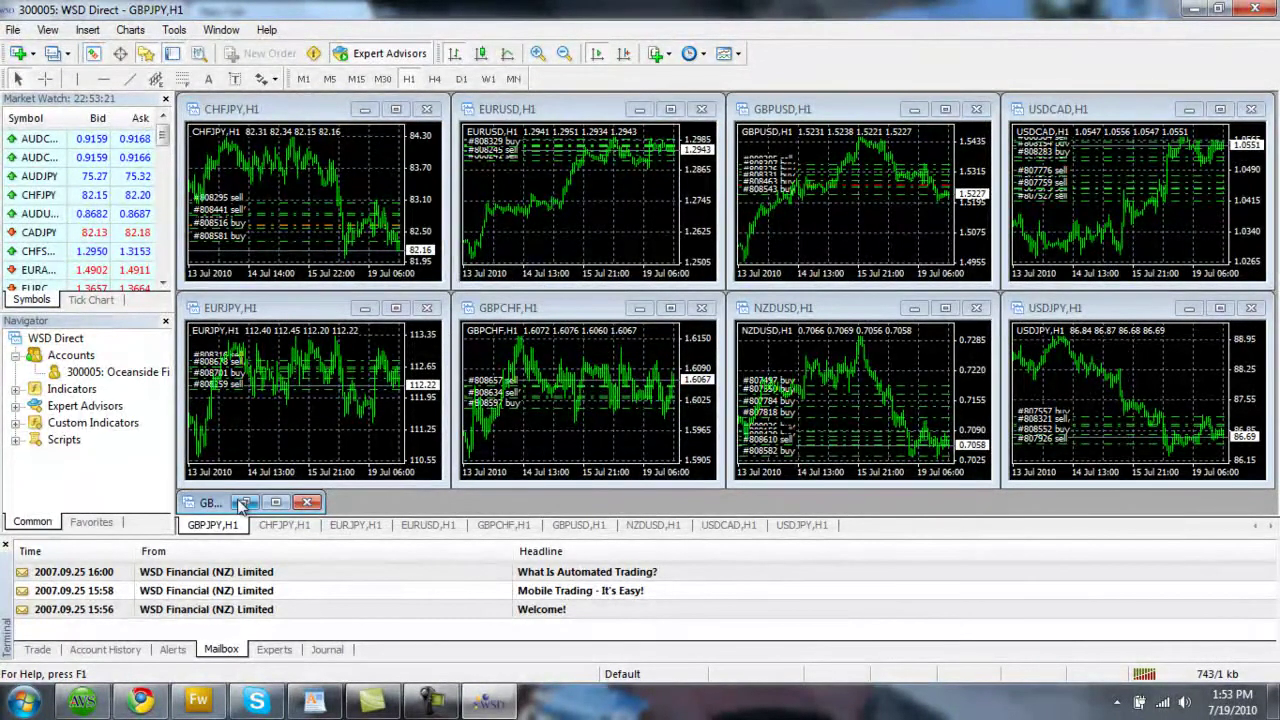
{"action": "left_click_drag", "start_coordinate": [455, 207], "coordinate": [558, 215]}
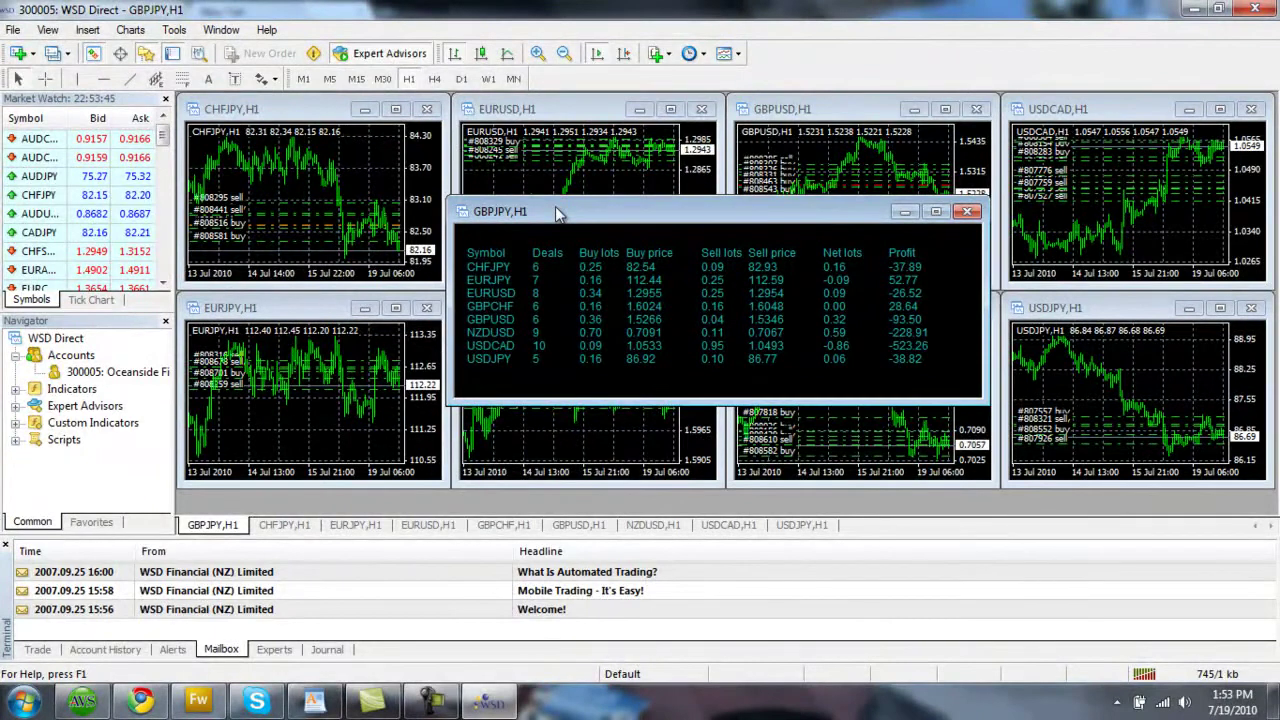
- Zoom in on the CHFJPY and EURUSD charts until hourly candlesticks show
{"action": "left_click", "coordinate": [353, 185]}
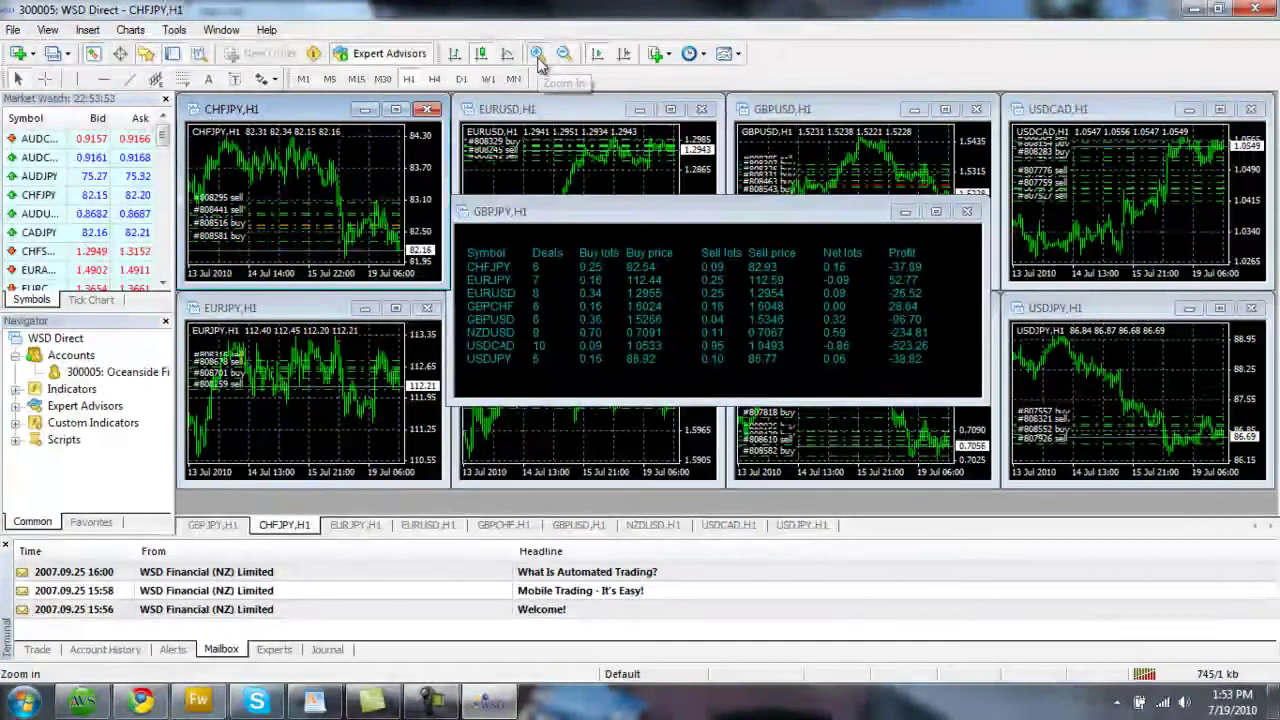
{"action": "left_click", "coordinate": [538, 62]}
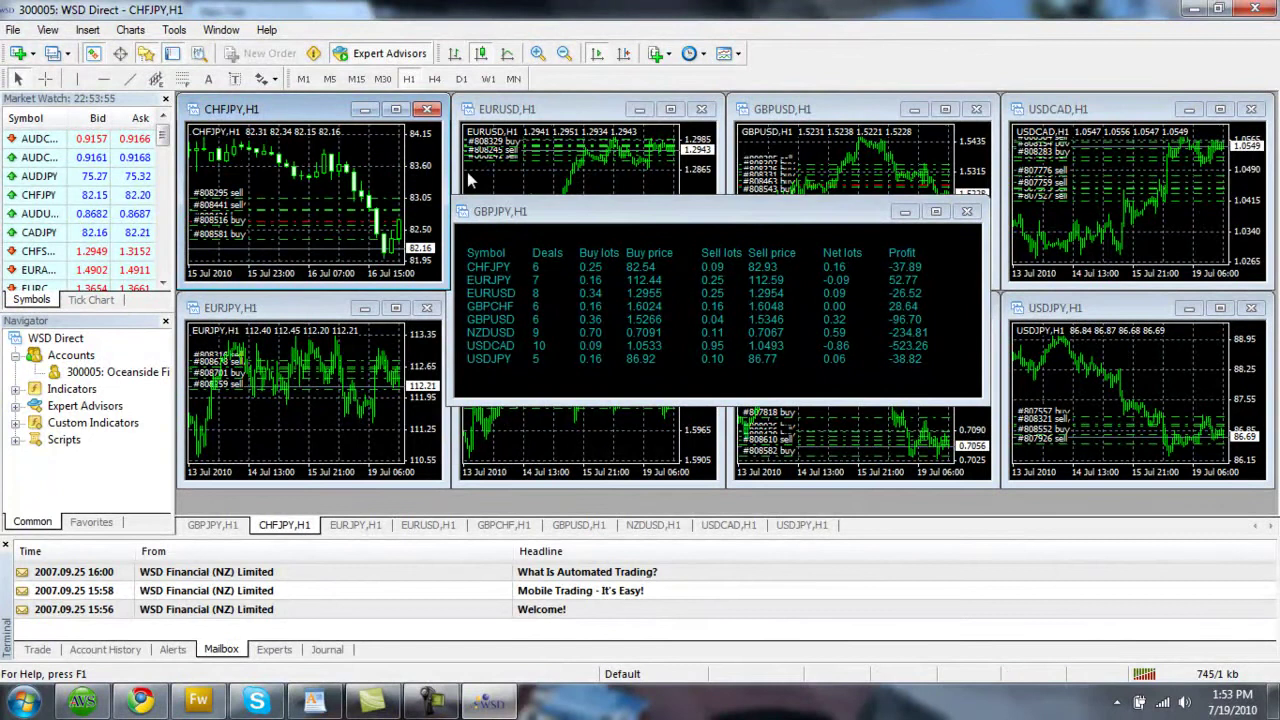
{"action": "left_click", "coordinate": [496, 170]}
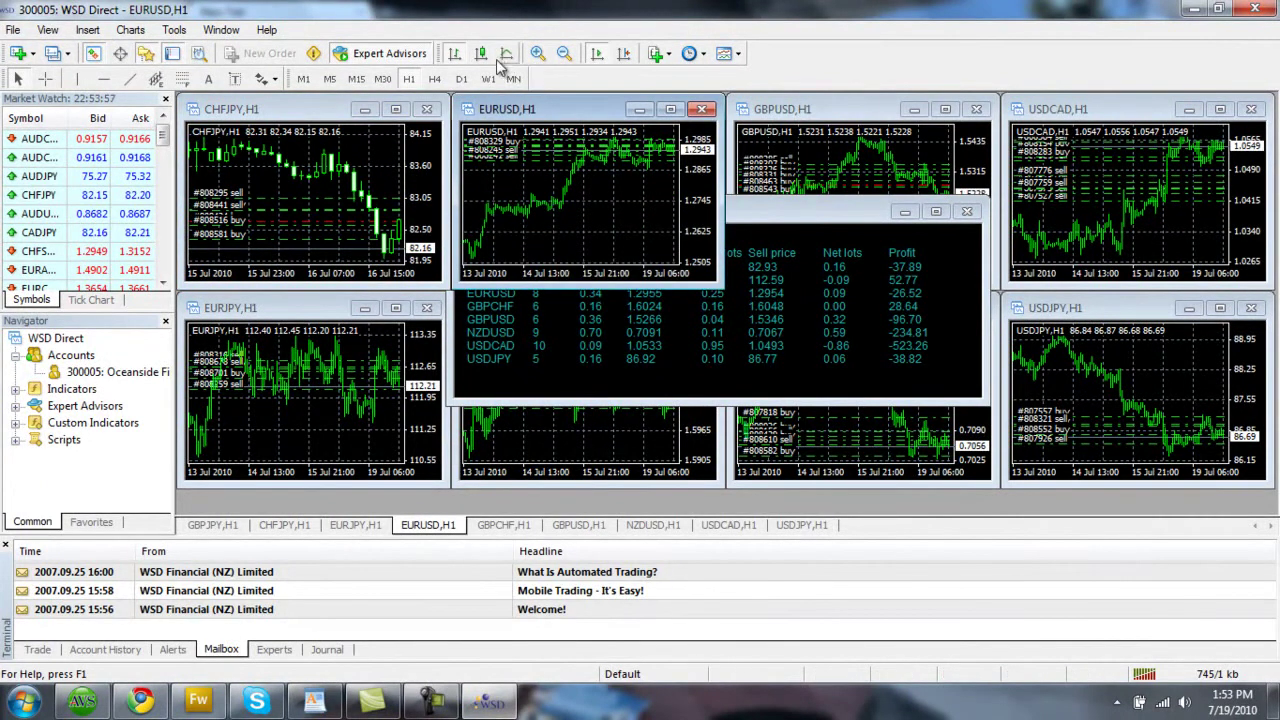
{"action": "left_click", "coordinate": [543, 58]}
{"action": "left_click", "coordinate": [542, 58]}
{"action": "left_click", "coordinate": [755, 138]}
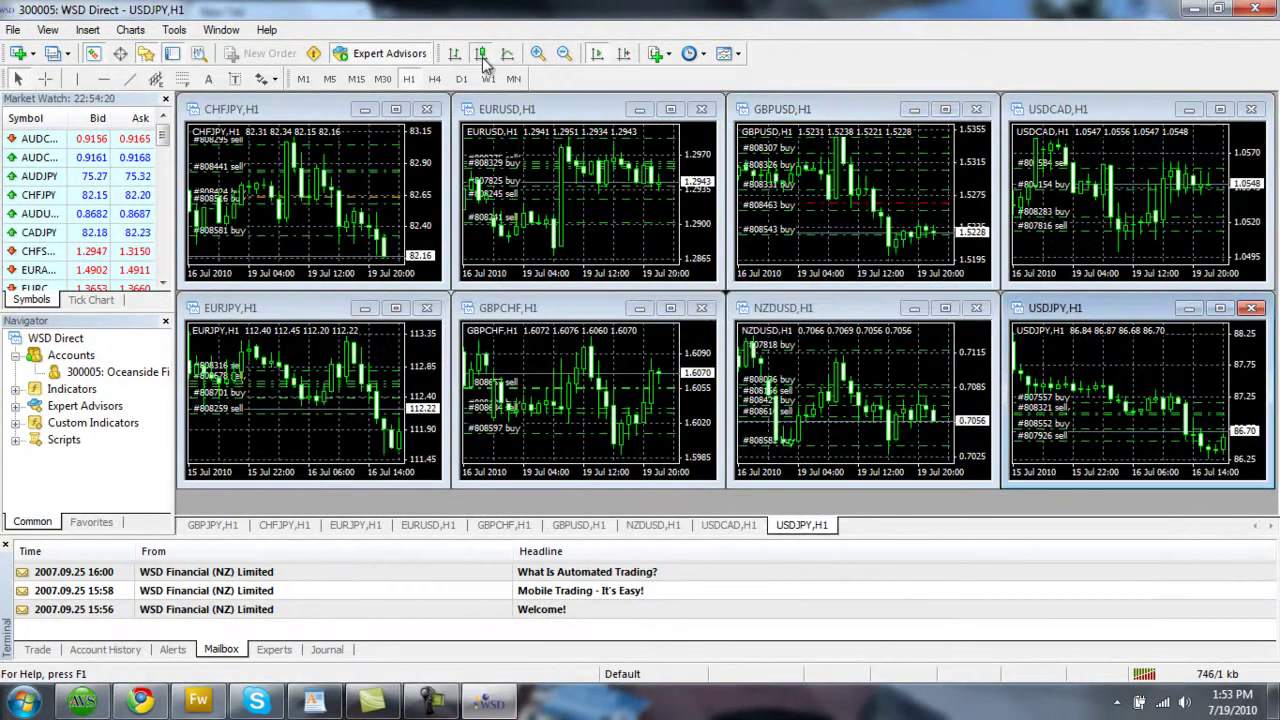
- Maximize the CHFJPY chart, then switch to the EURJPY hourly chart with Ctrl+Tab
{"action": "left_click", "coordinate": [396, 110]}
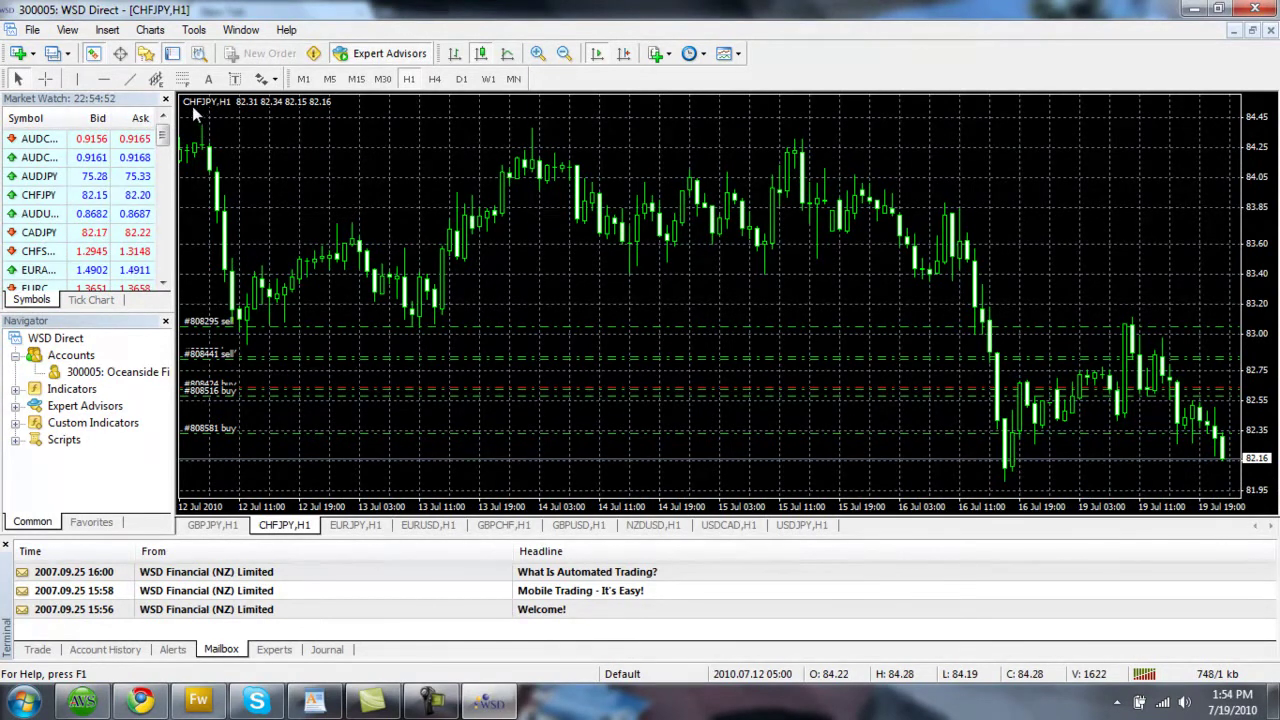
{"action": "key", "text": "ctrl+Tab"}
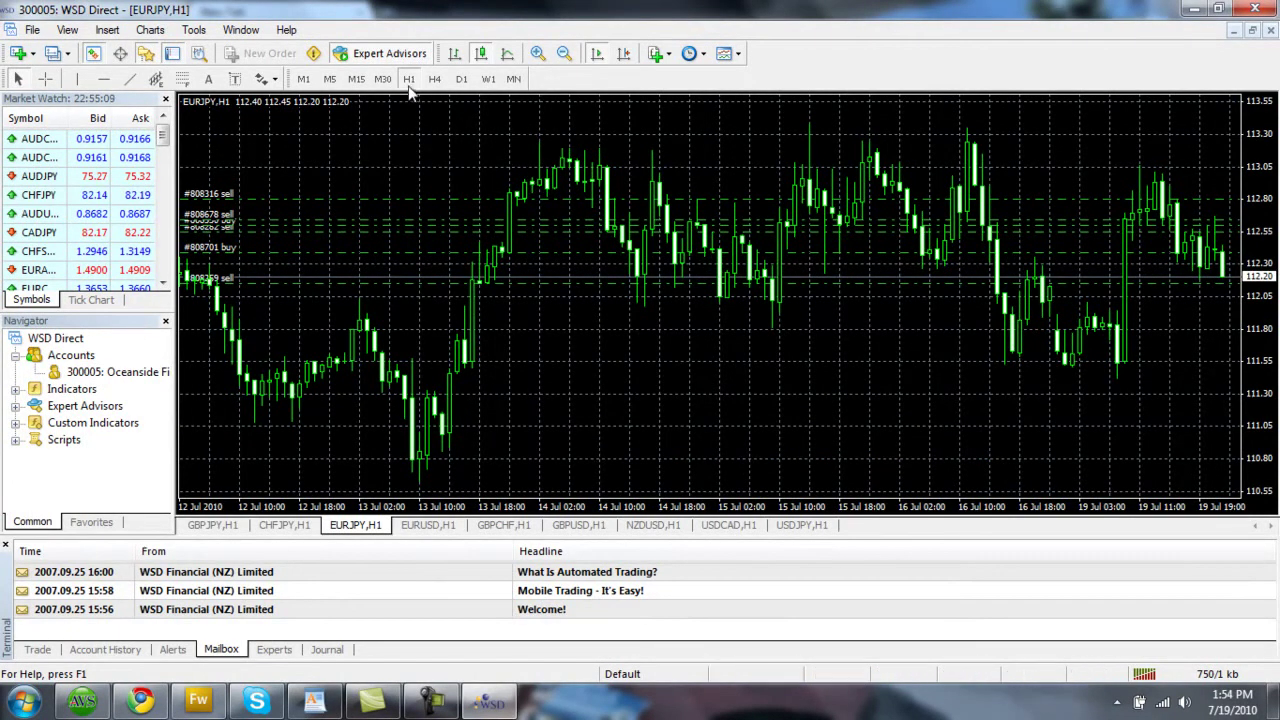
- Cycle the EURJPY chart through M1 and MN timeframes, ending on H1 hourly candles
{"action": "left_click", "coordinate": [303, 79]}
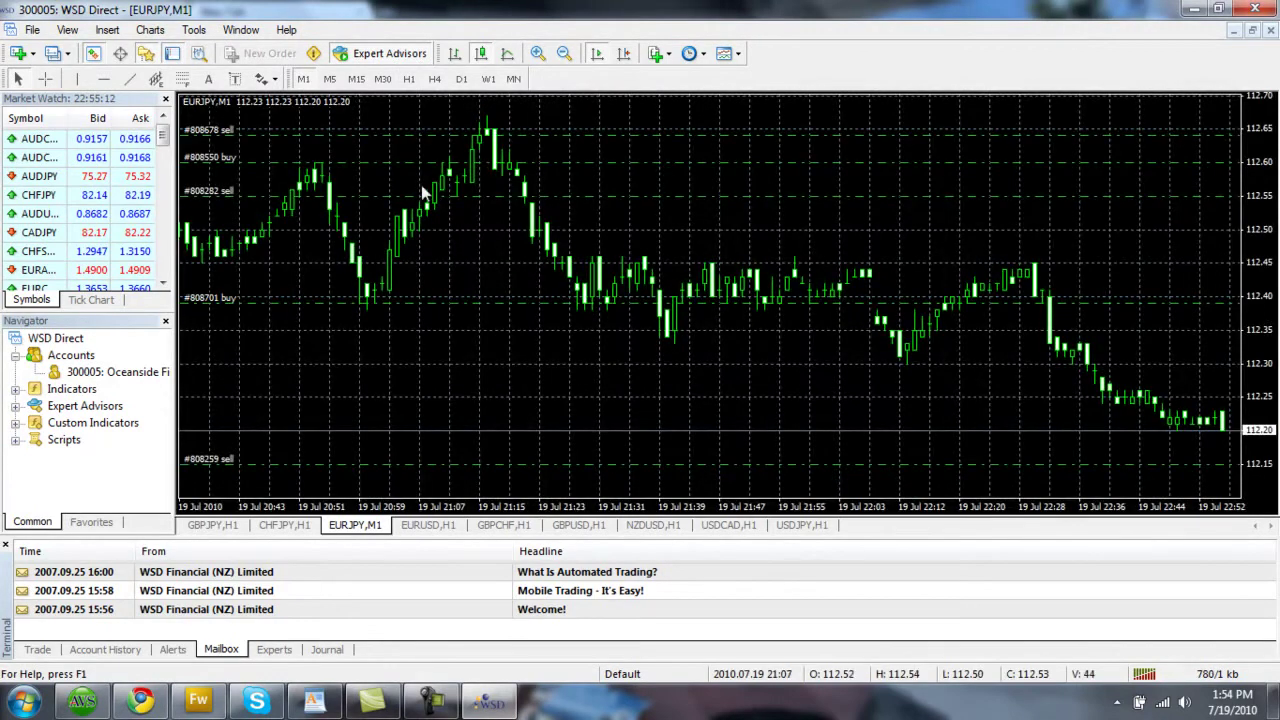
{"action": "left_click", "coordinate": [513, 79]}
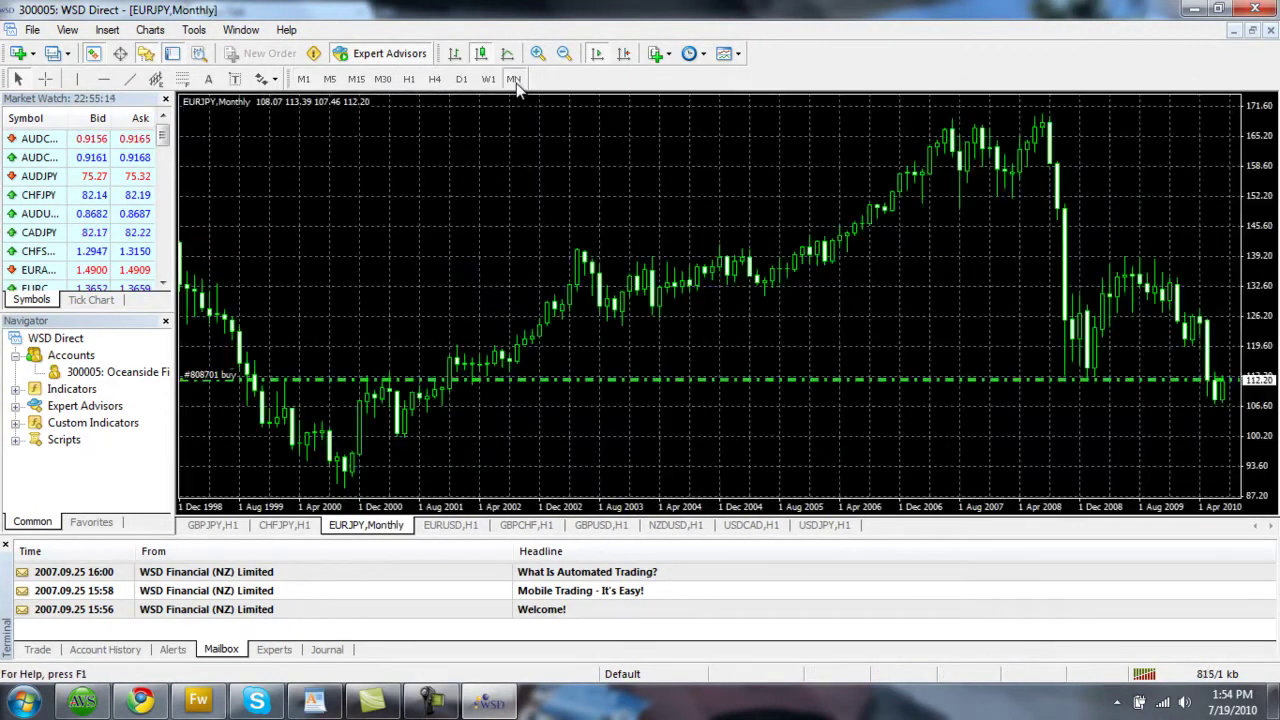
{"action": "left_click", "coordinate": [408, 79]}
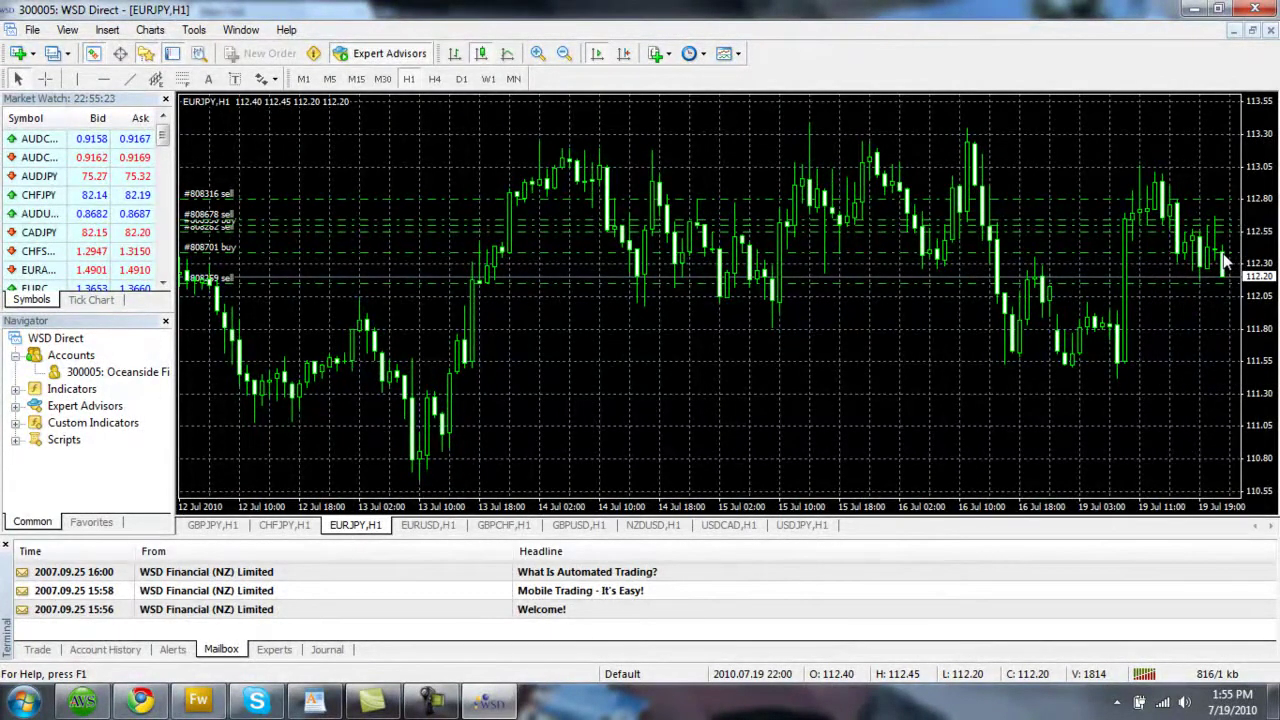
- Bring the USDCAD H1 chart forward, then tile all eight chart windows horizontally
{"action": "left_click", "coordinate": [732, 524]}
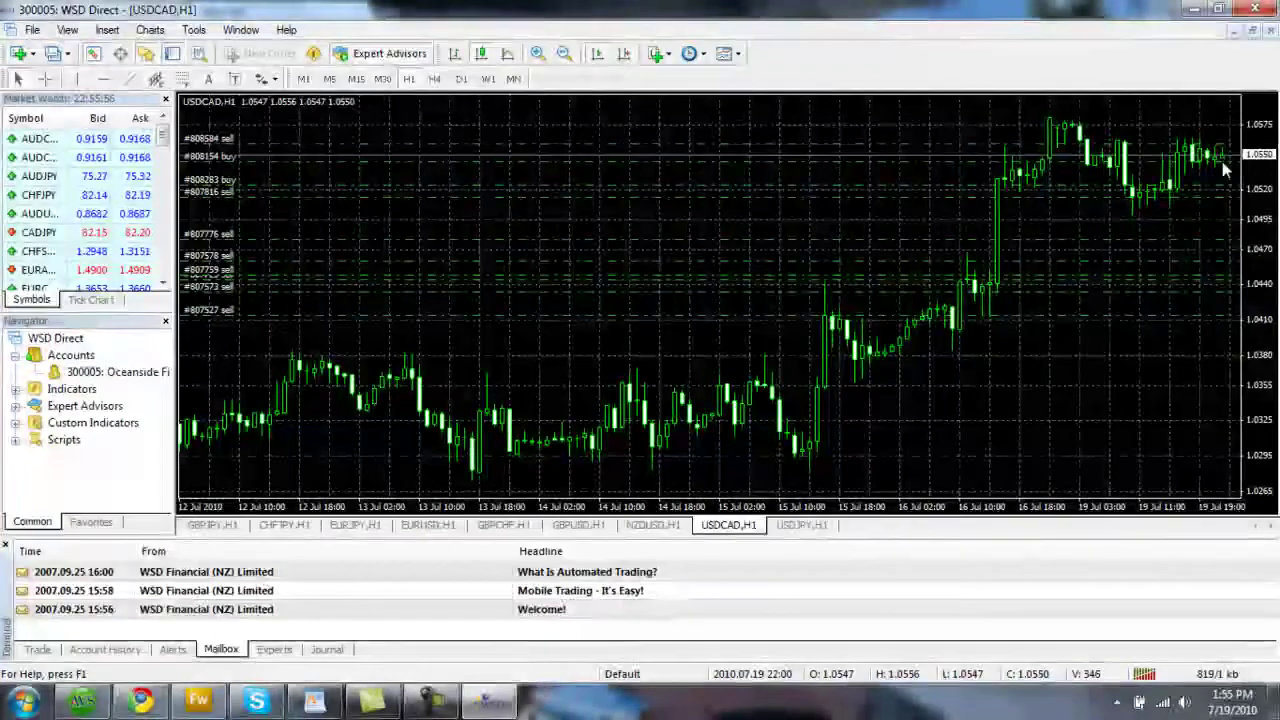
{"action": "mouse_move", "coordinate": [1226, 167]}
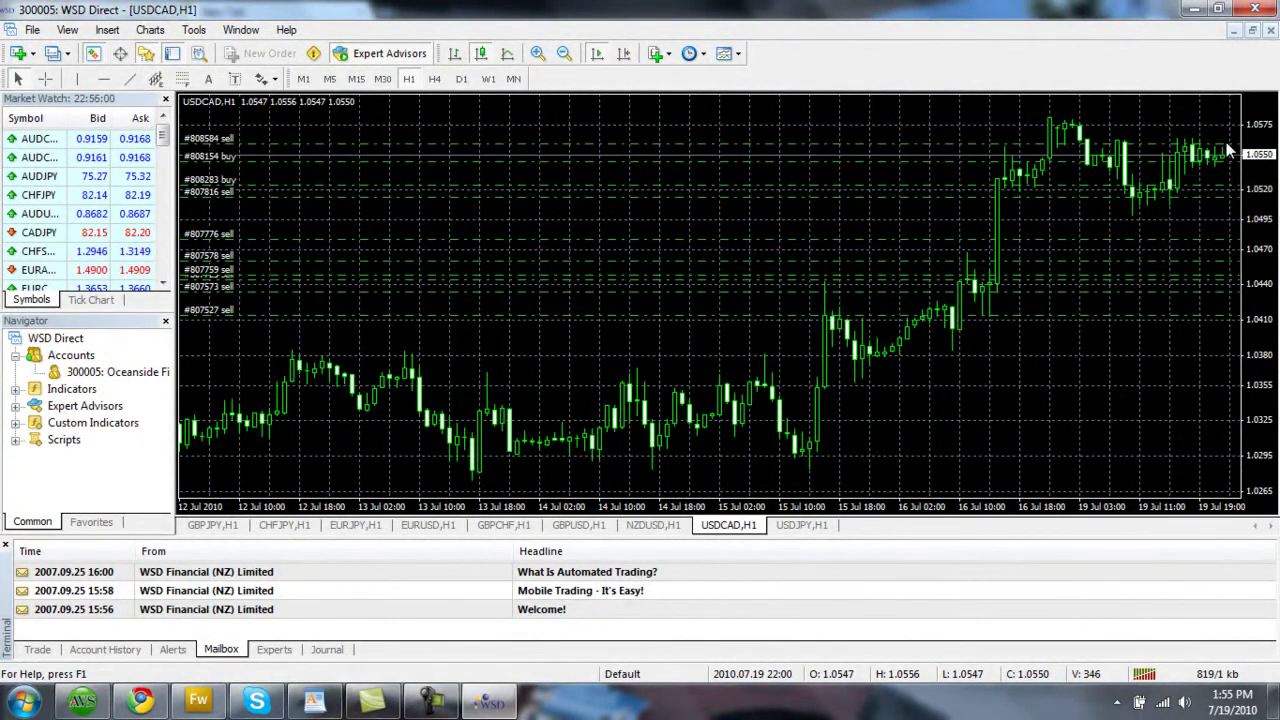
{"action": "key", "text": "alt+r"}
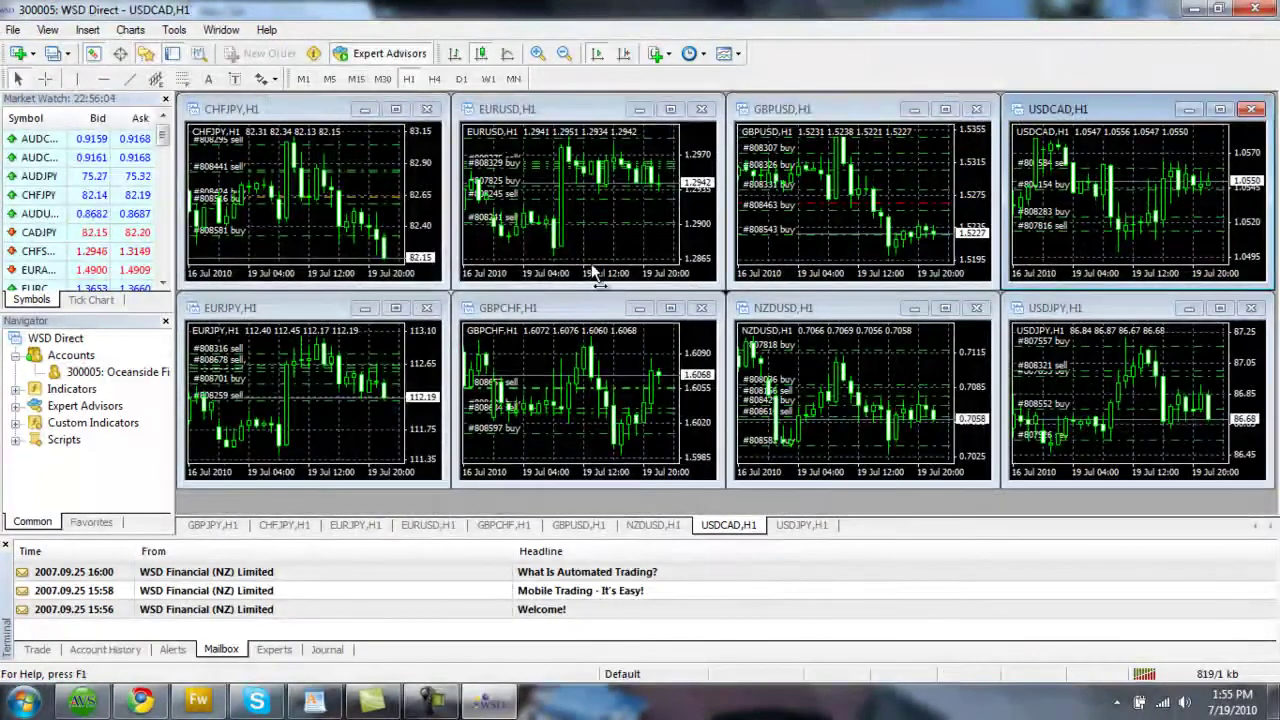
- Show the Trade list and scroll through the open orders, with 1 521.15 balance
{"action": "left_click", "coordinate": [38, 650]}
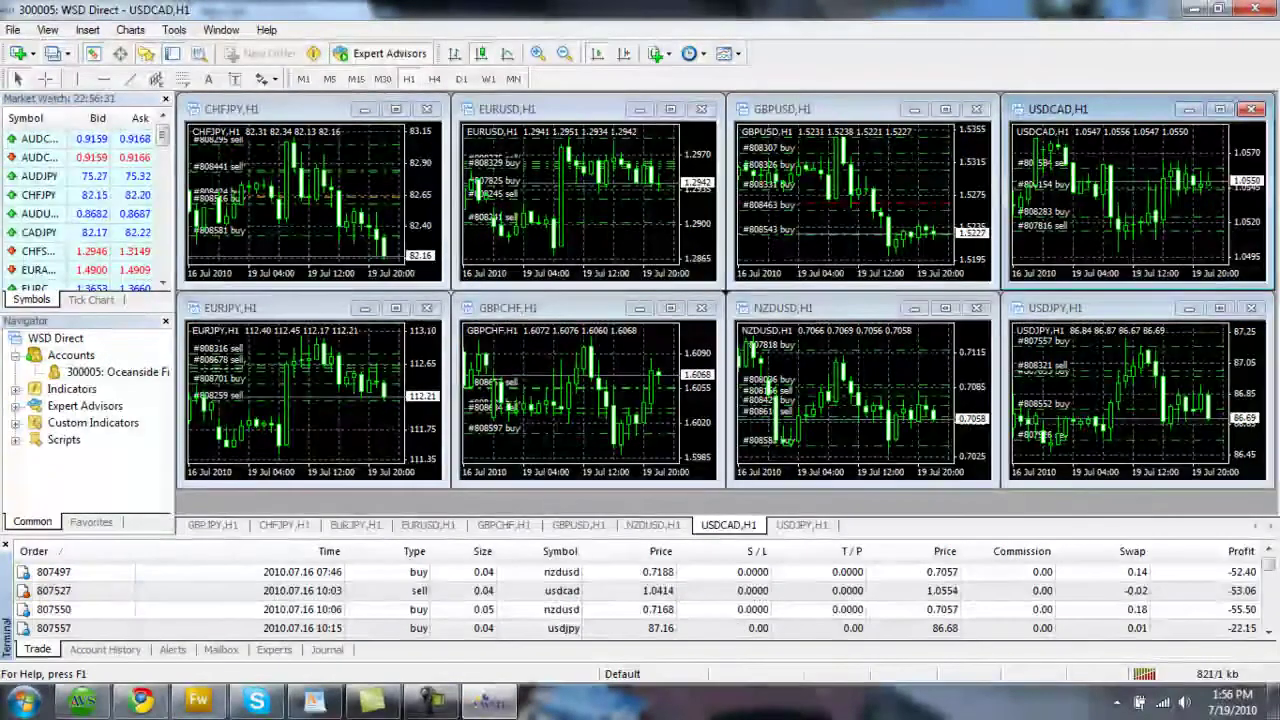
{"action": "left_click_drag", "start_coordinate": [1268, 590], "coordinate": [1270, 638]}
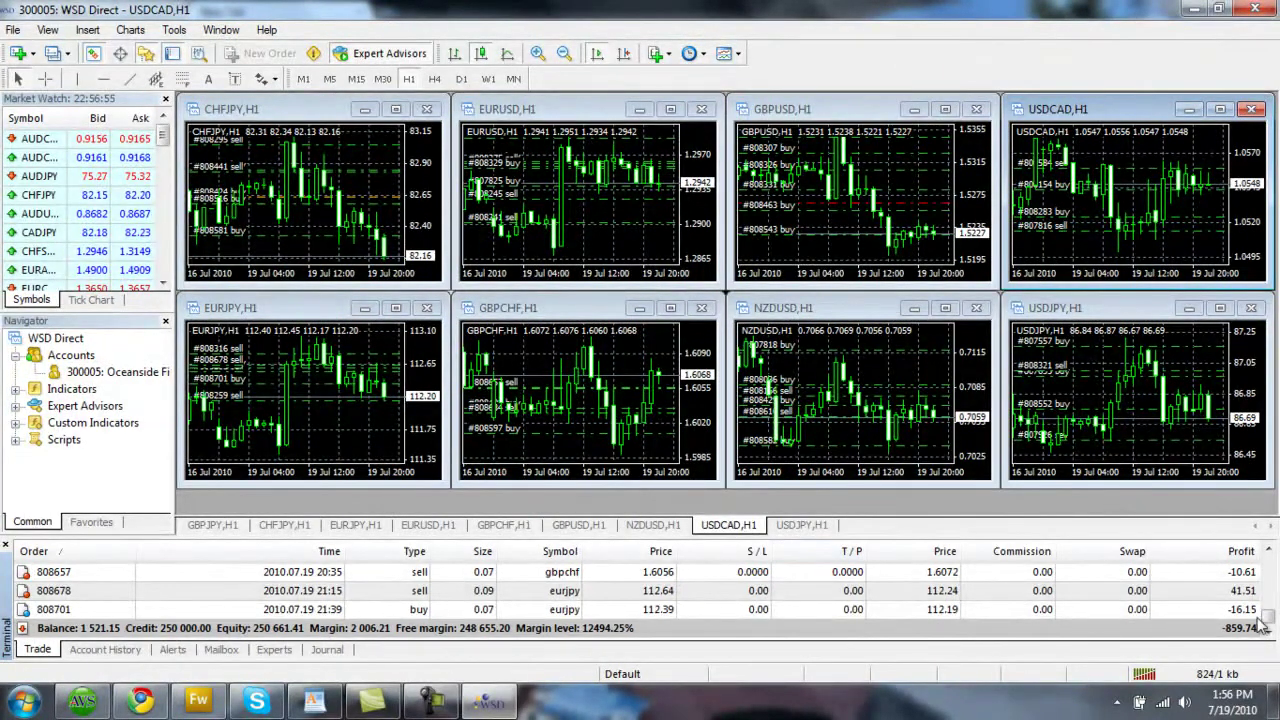
{"action": "left_click_drag", "start_coordinate": [1268, 616], "coordinate": [1268, 556]}
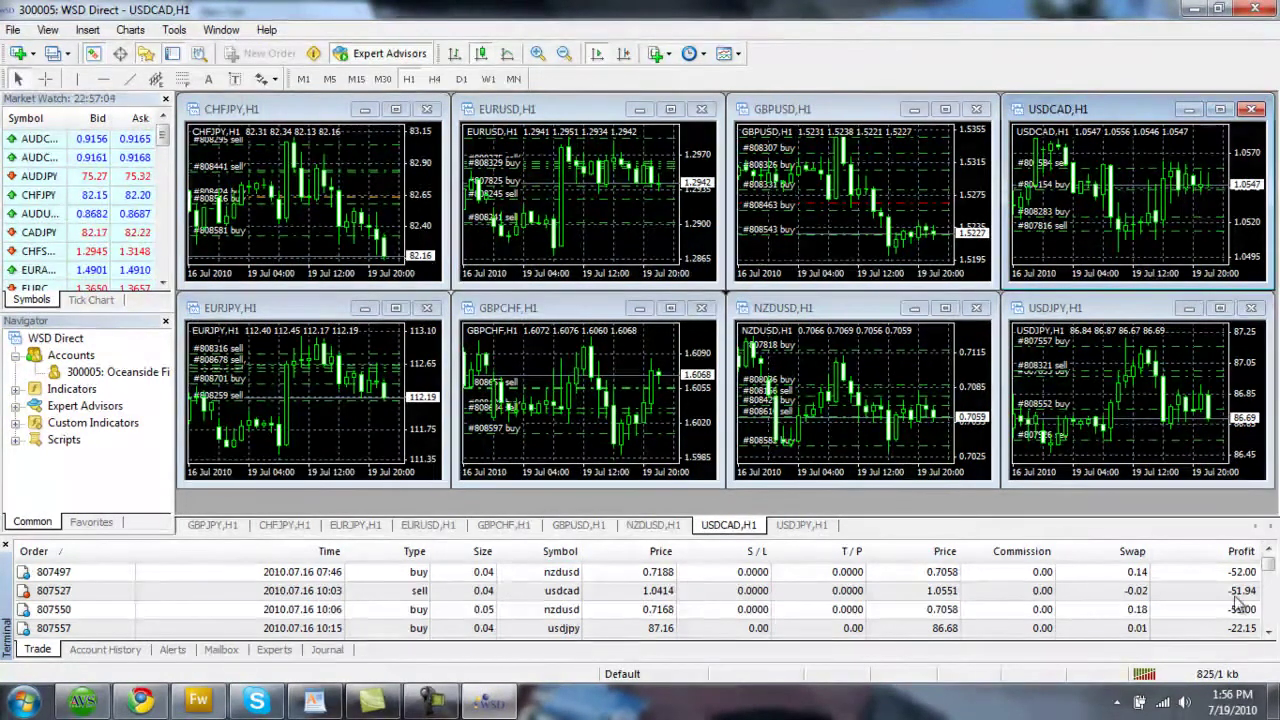
{"action": "left_click_drag", "start_coordinate": [1268, 572], "coordinate": [1268, 622]}
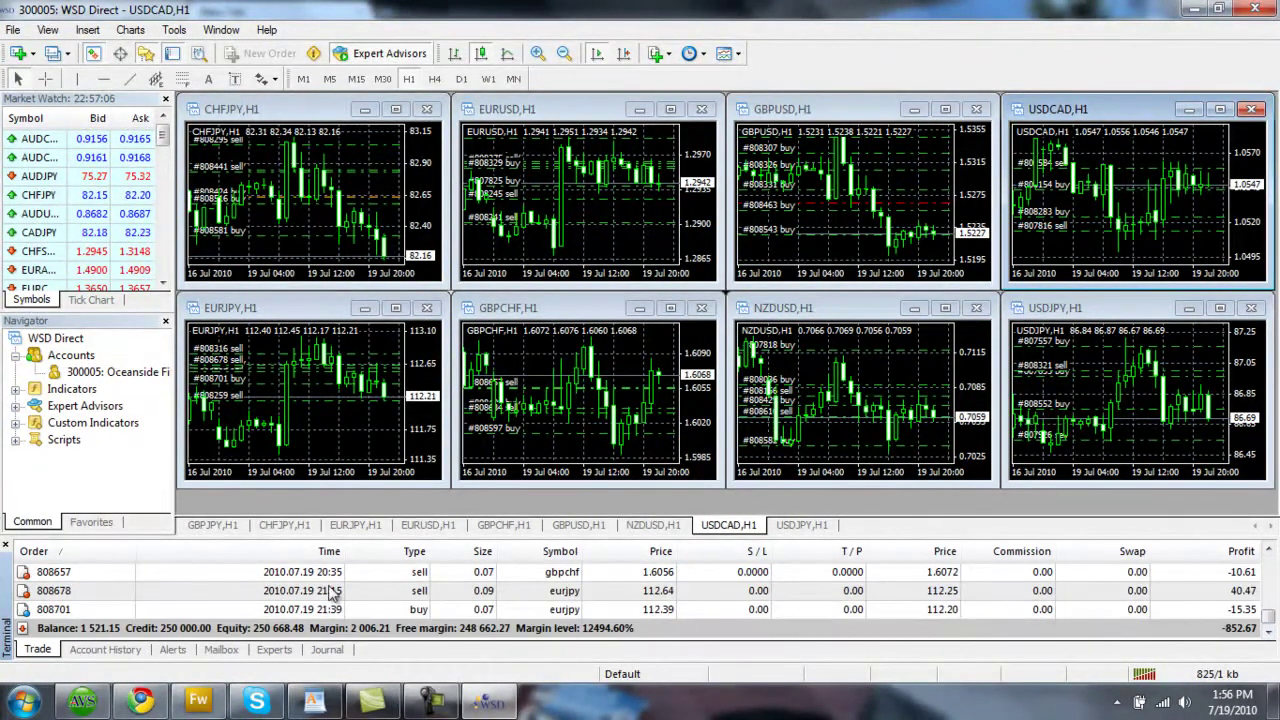
- Review Account History, return to open trades, then bring up the GBPJPY iExposure table
{"action": "left_click", "coordinate": [105, 650]}
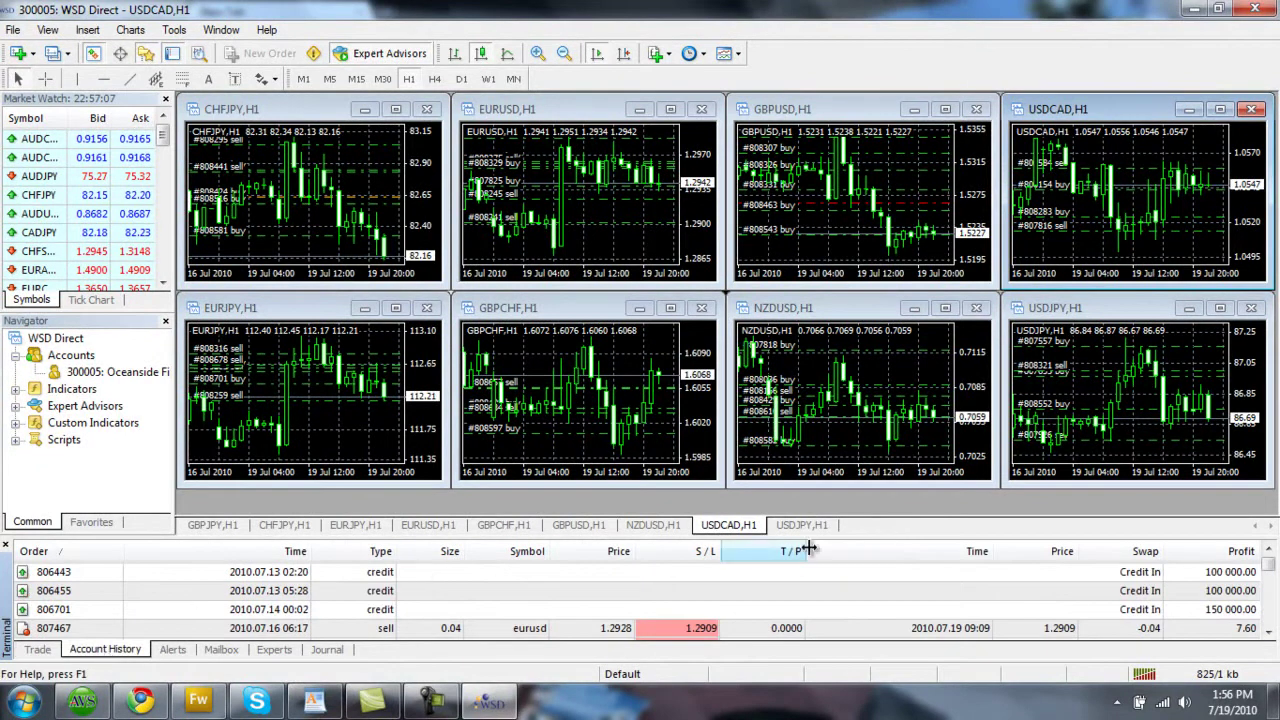
{"action": "left_click_drag", "start_coordinate": [1268, 566], "coordinate": [1270, 624]}
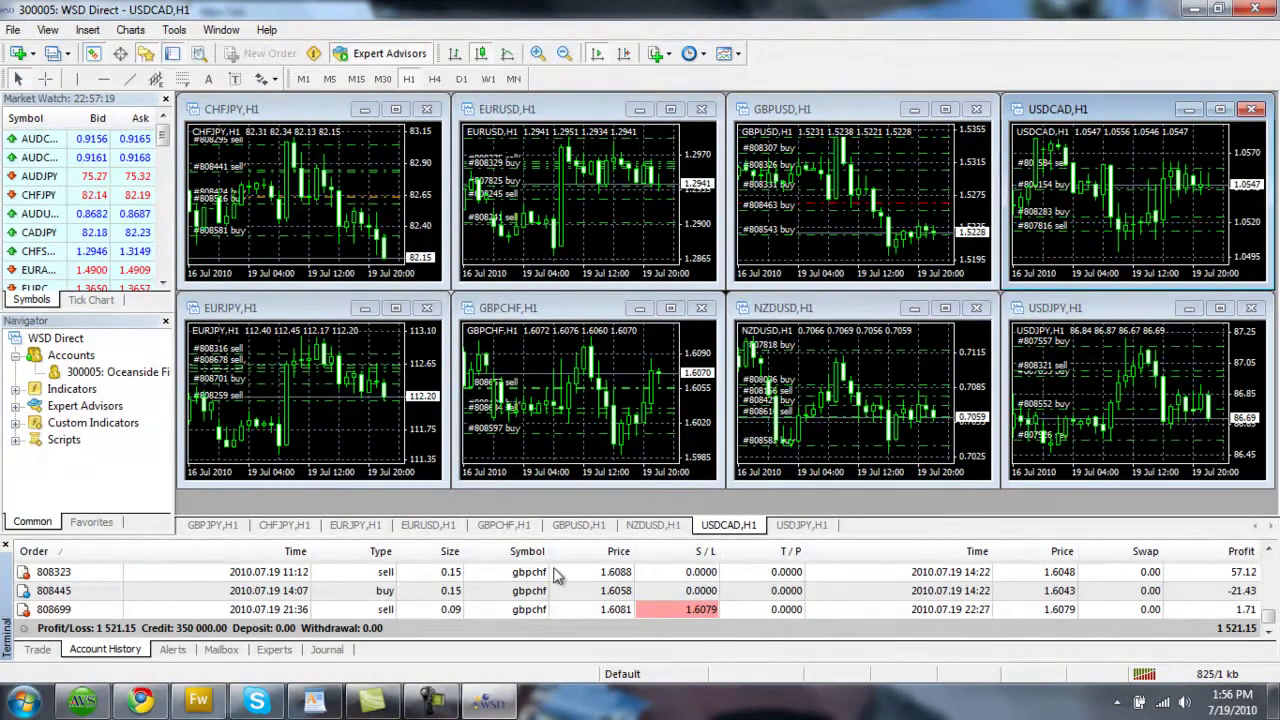
{"action": "left_click", "coordinate": [49, 650]}
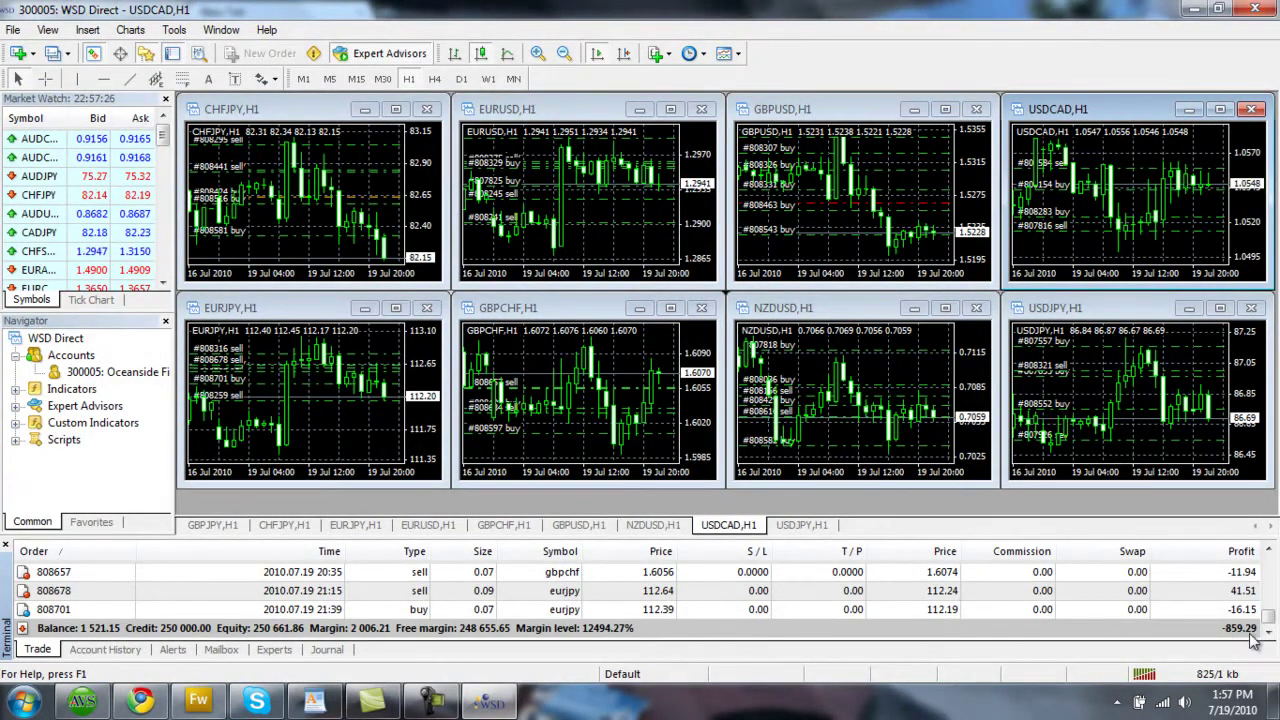
{"action": "left_click", "coordinate": [812, 527]}
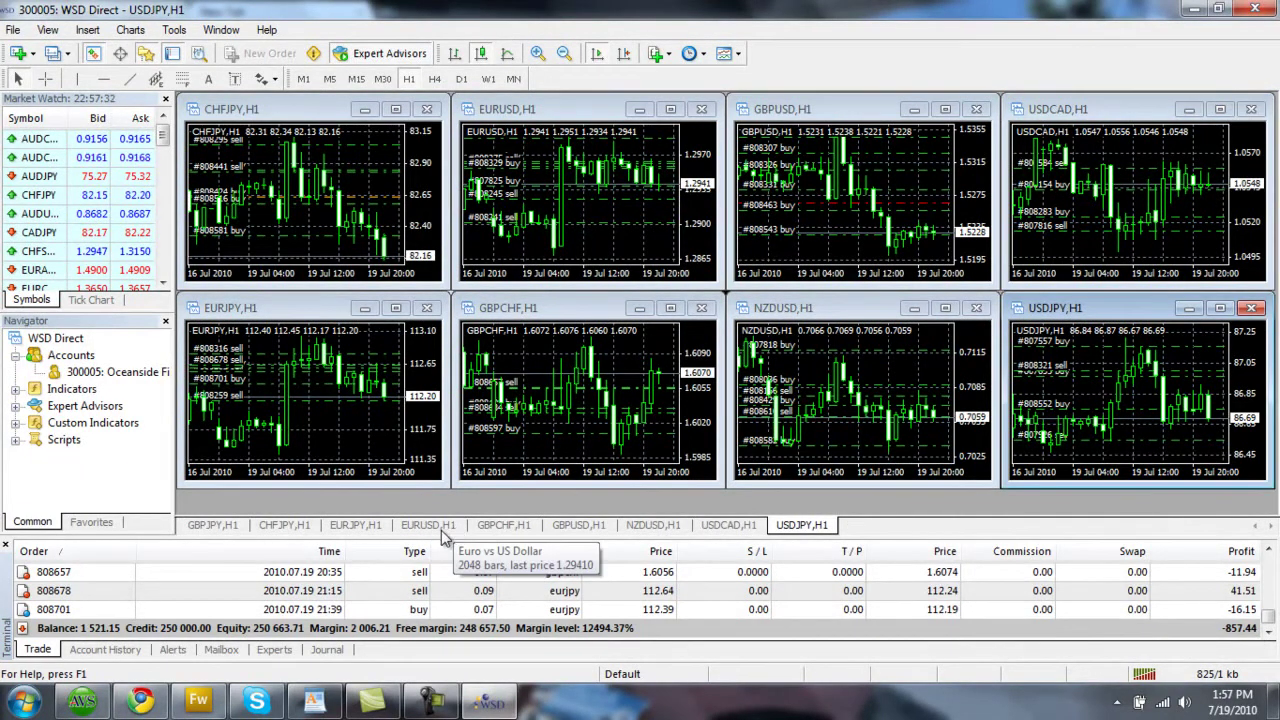
{"action": "left_click", "coordinate": [213, 522]}
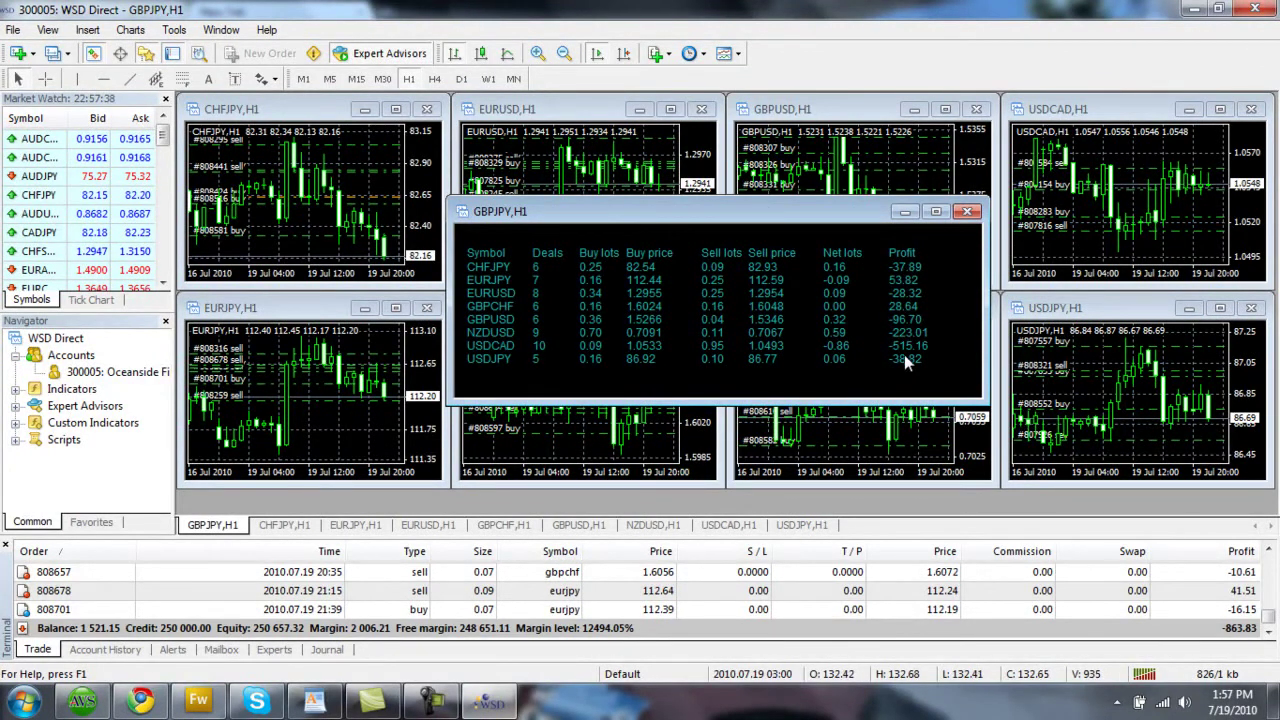
- Save the Account History as a Detailed Report file from its context menu
{"action": "left_click", "coordinate": [120, 652]}
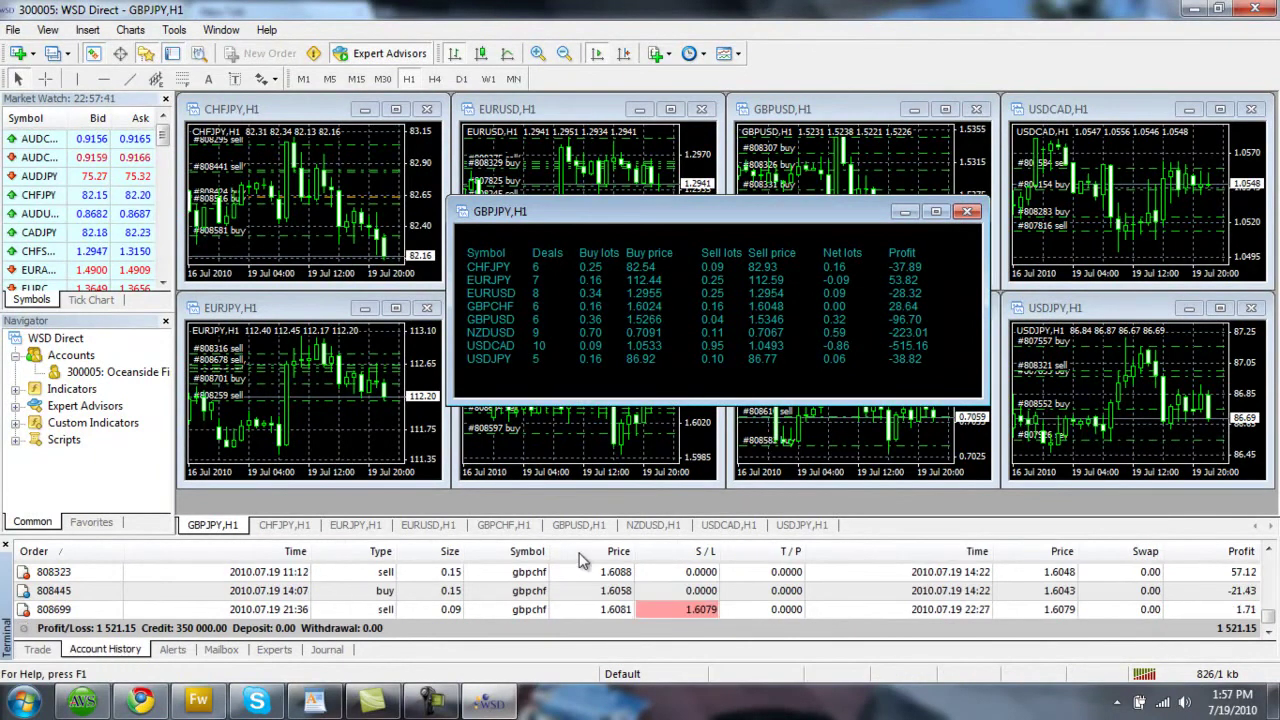
{"action": "right_click", "coordinate": [1187, 627]}
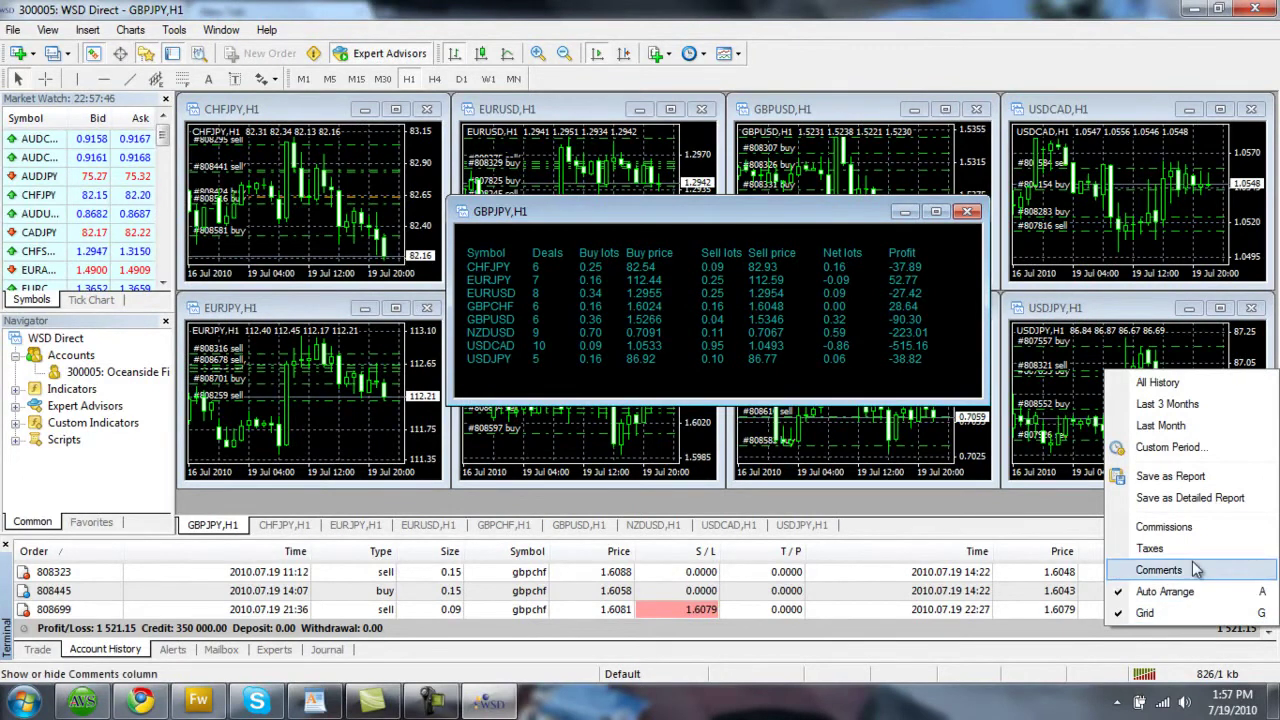
{"action": "left_click", "coordinate": [1189, 498]}
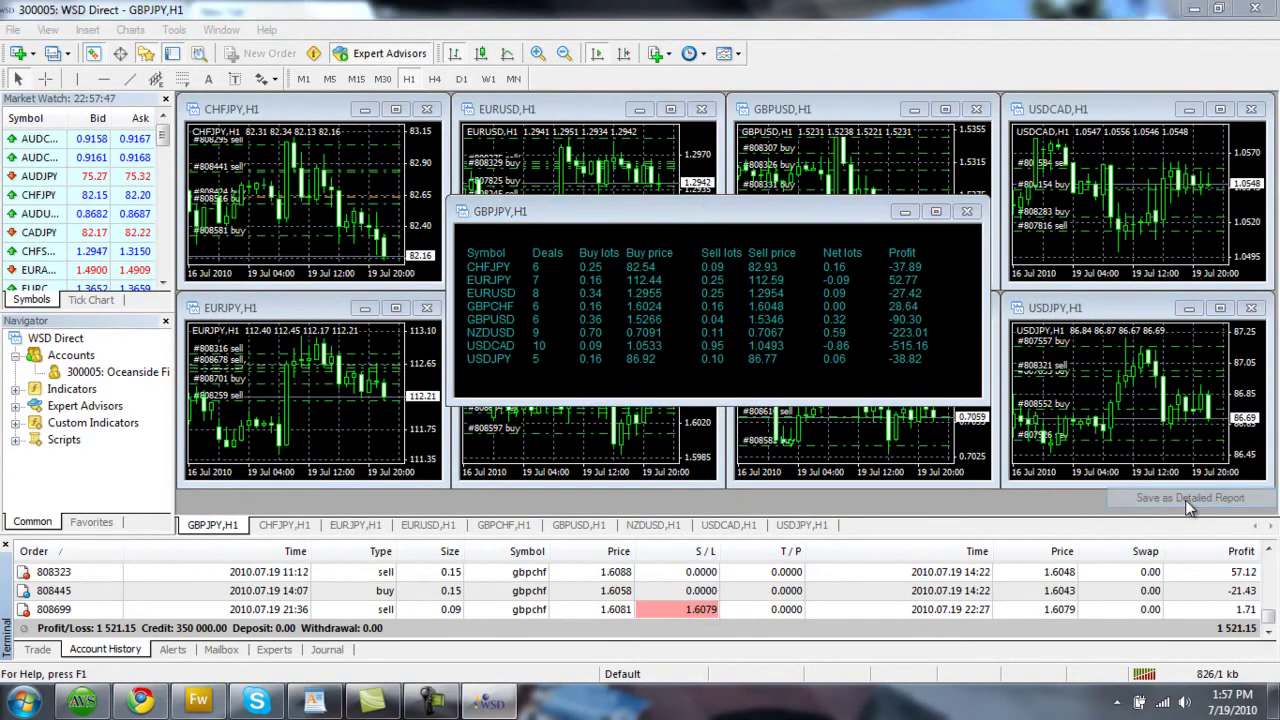
{"action": "left_click", "coordinate": [708, 481]}
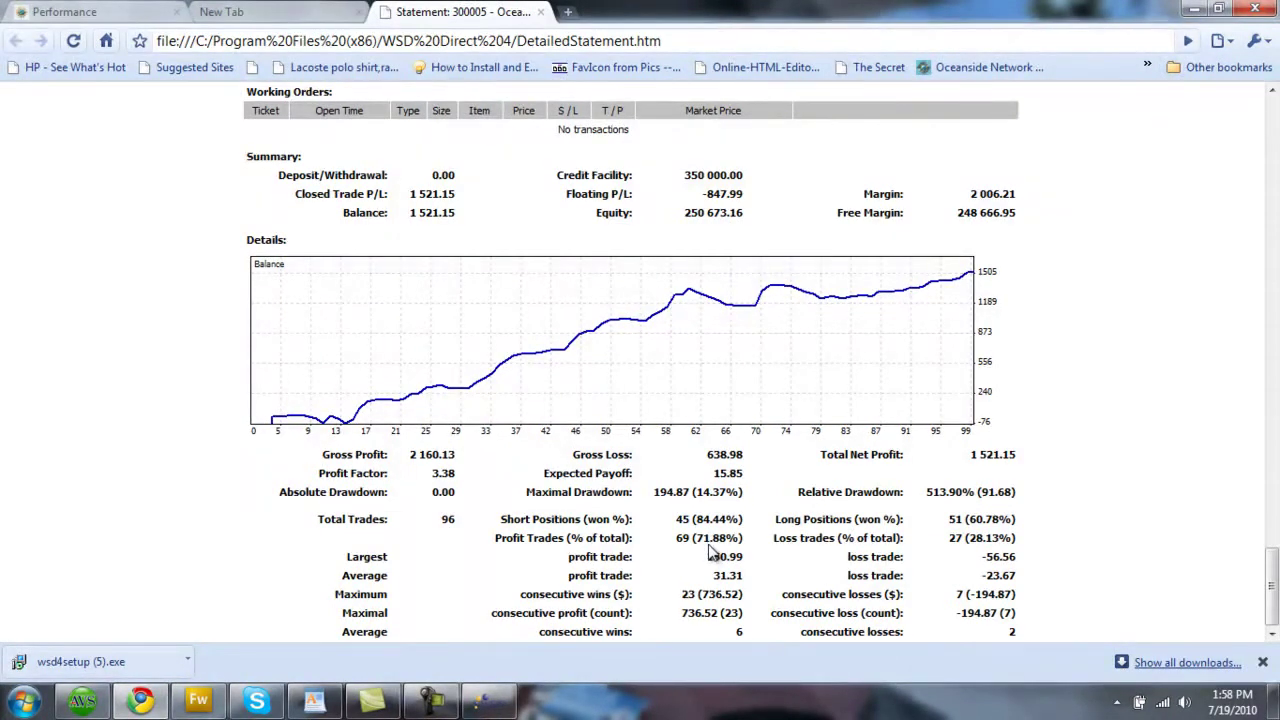
- Return to Chrome's Oceanside Forex performance tab and scroll to the top of the page
{"action": "key", "text": "alt+Tab"}
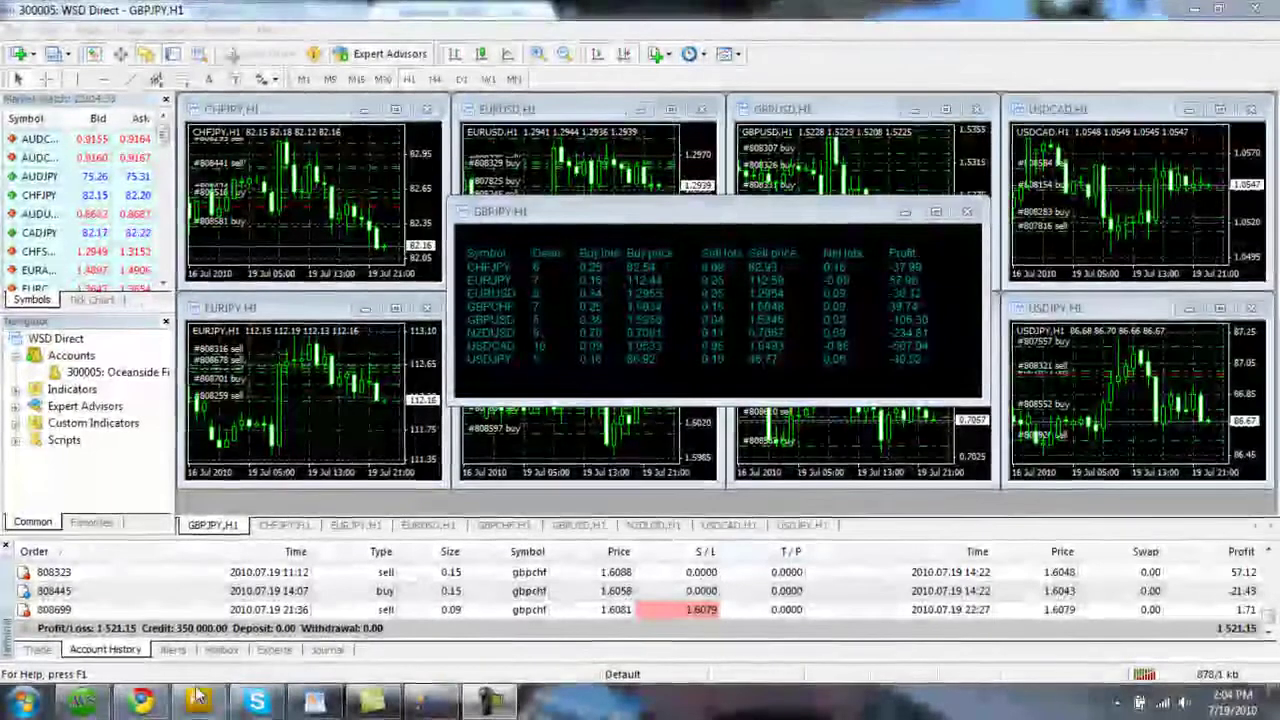
{"action": "left_click", "coordinate": [145, 705]}
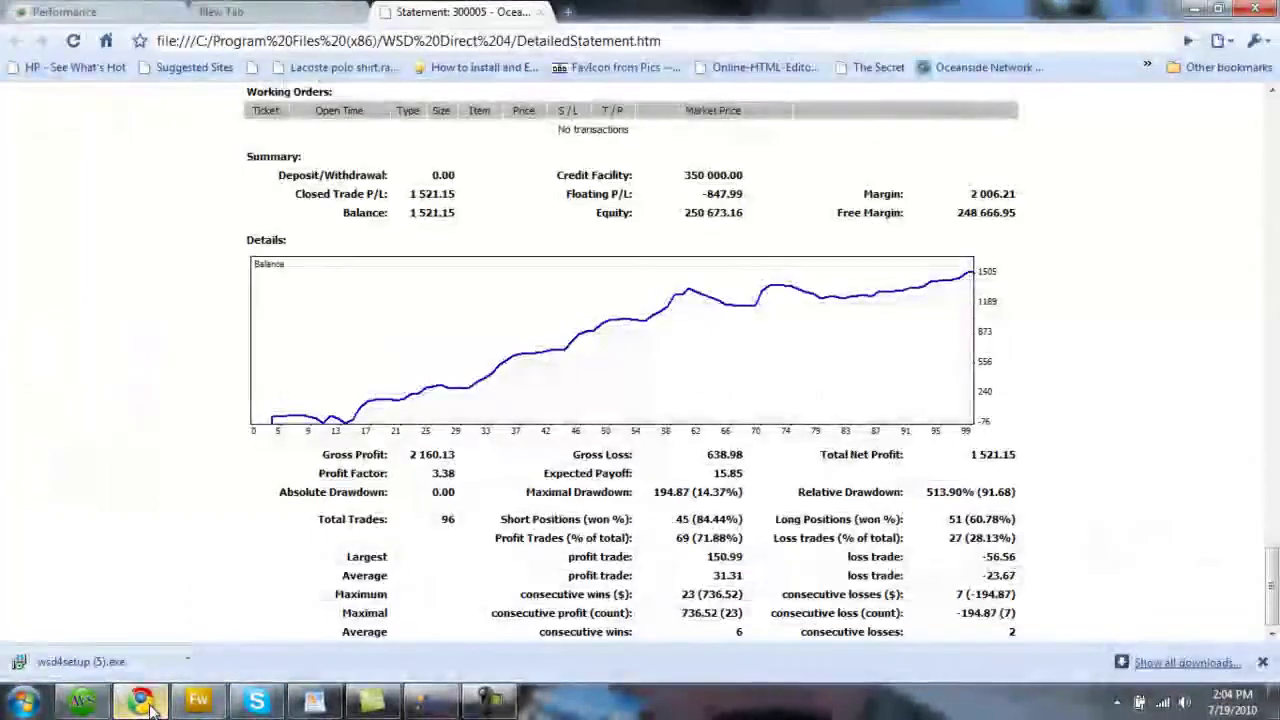
{"action": "left_click", "coordinate": [118, 10]}
{"action": "left_click_drag", "start_coordinate": [1275, 367], "coordinate": [1275, 145]}
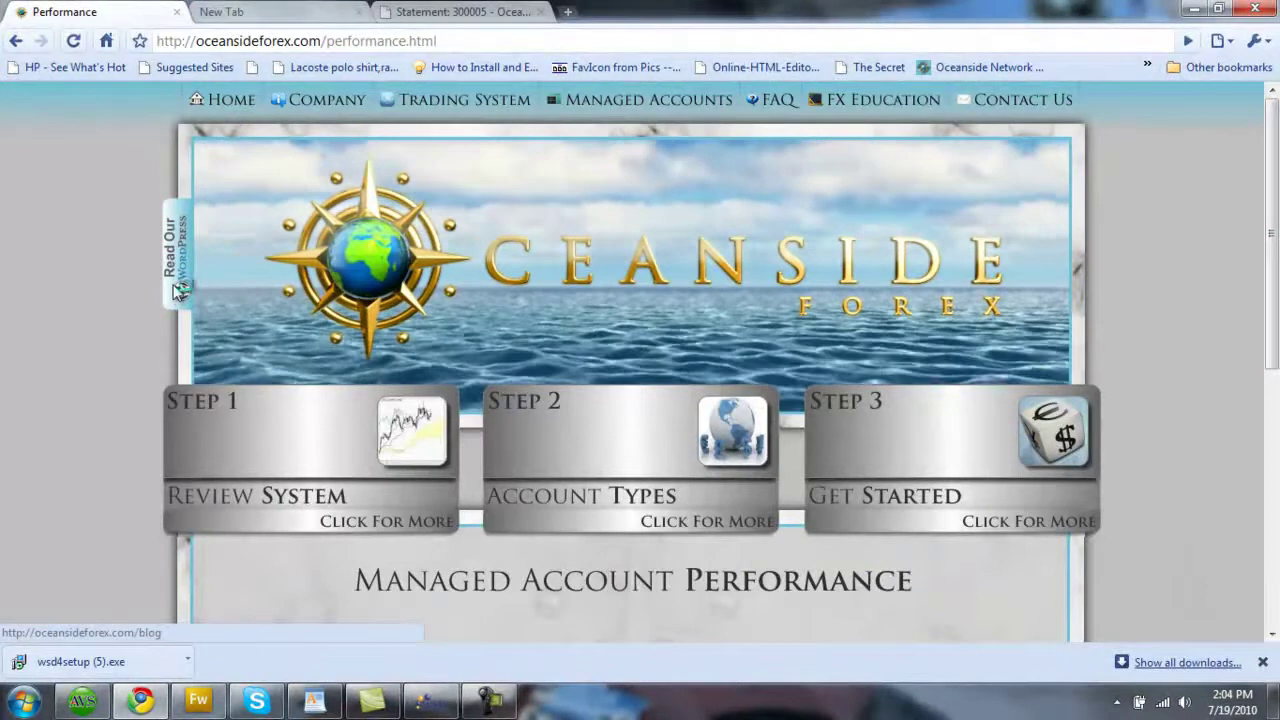
- Open the Oceanside Forex WordPress blog in a new tab and scroll through it
{"action": "left_click", "coordinate": [177, 291]}
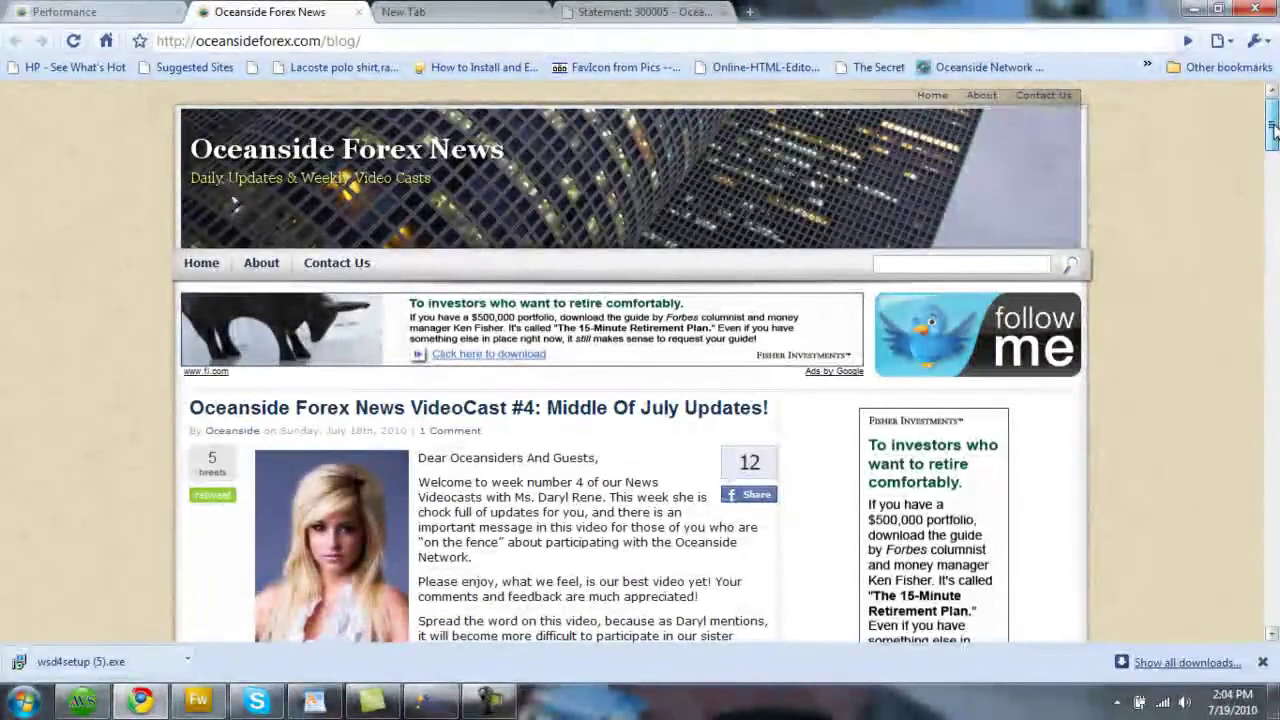
{"action": "left_click_drag", "start_coordinate": [1273, 130], "coordinate": [1273, 185]}
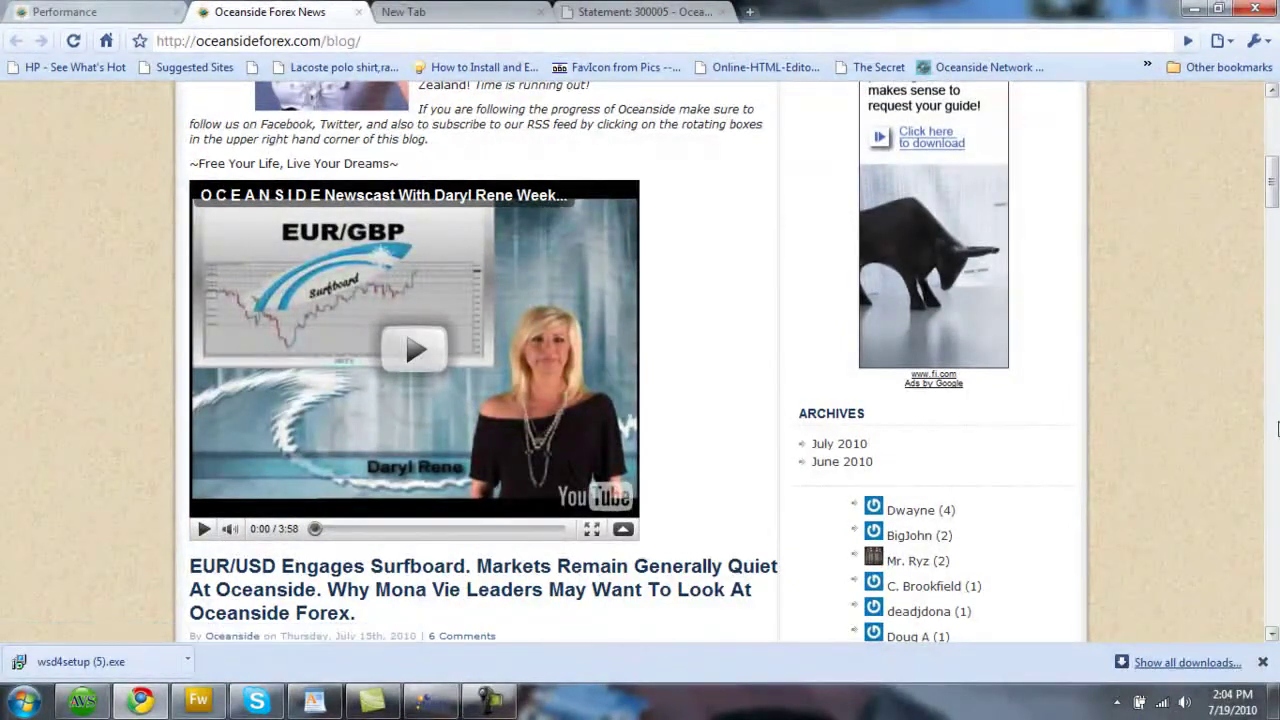
{"action": "left_click_drag", "start_coordinate": [1272, 172], "coordinate": [1273, 95]}
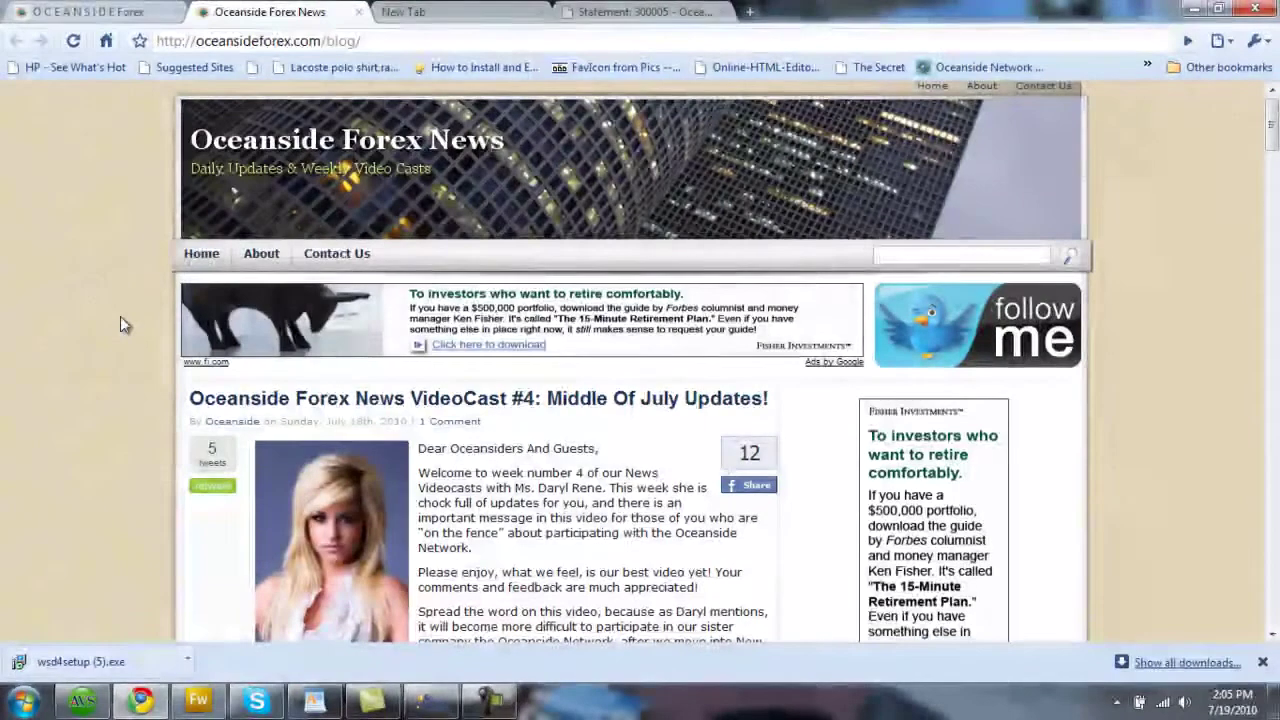
- On the home tab, open the 'Watch Our System Trade' webinars page and scroll down
{"action": "left_click", "coordinate": [85, 12]}
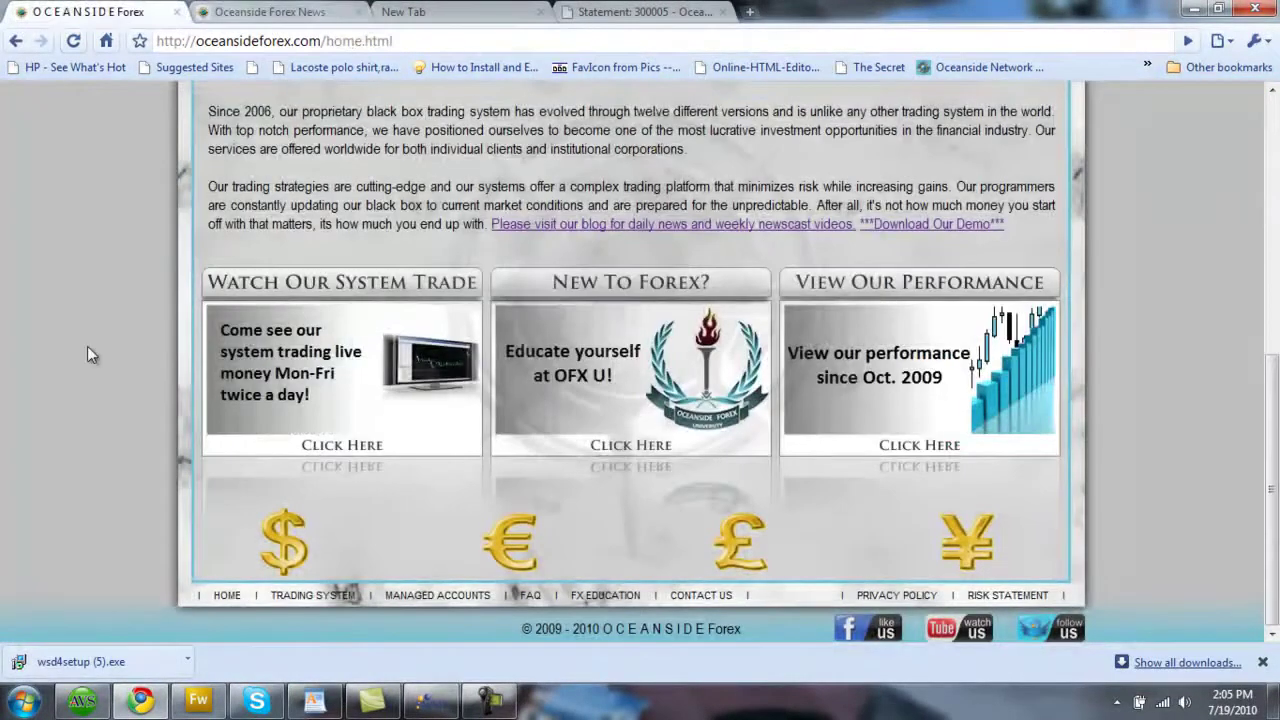
{"action": "left_click", "coordinate": [335, 372]}
{"action": "scroll", "coordinate": [458, 312], "scroll_direction": "down", "scroll_amount": 5}
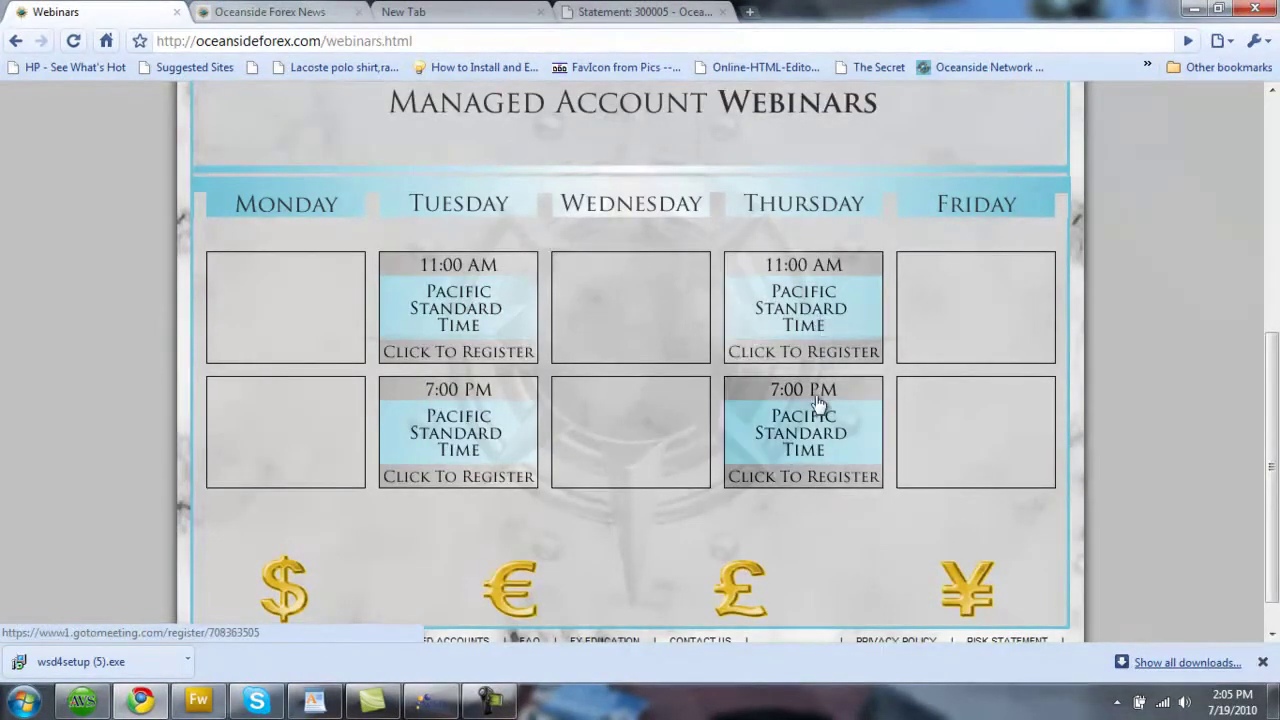
{"action": "key", "text": "alt+Tab"}
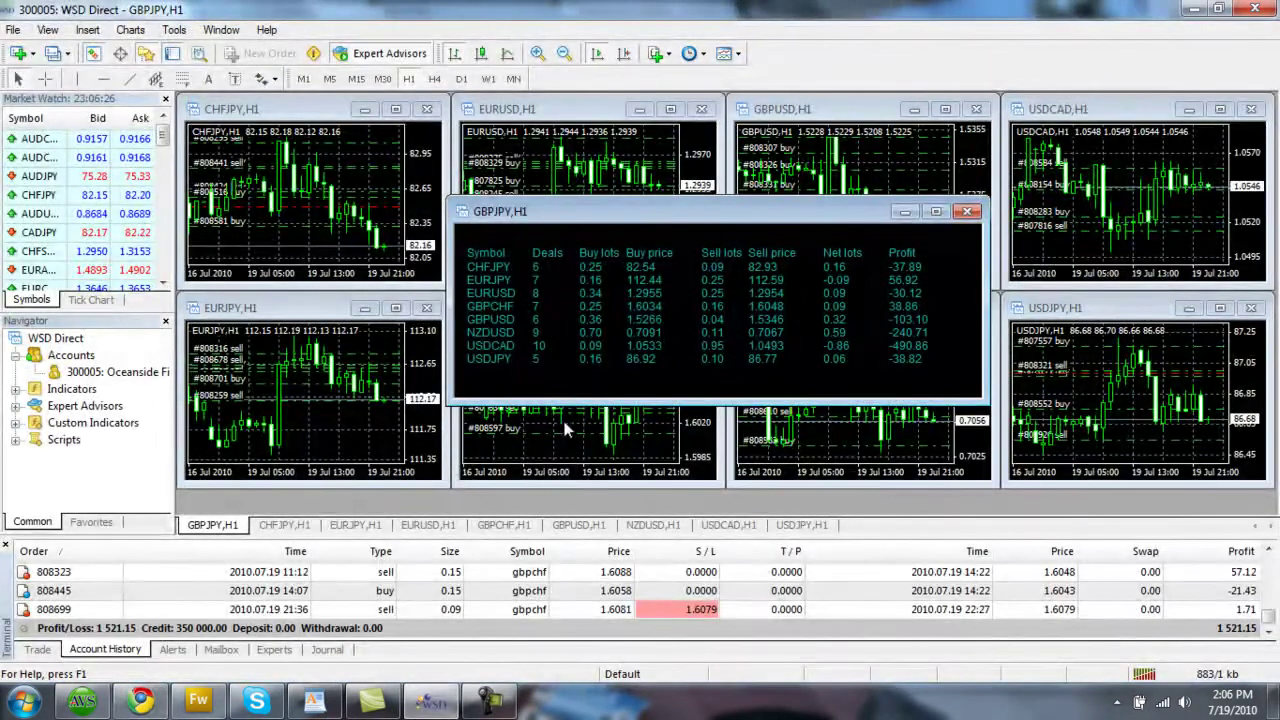